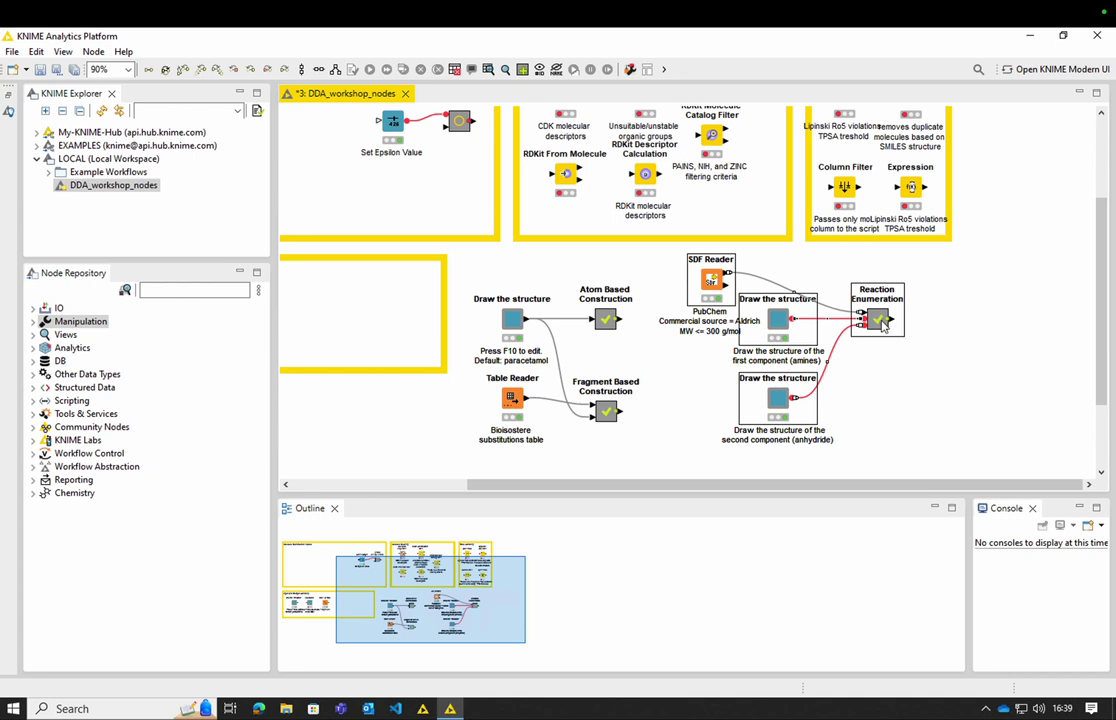
Move the Reaction Enumeration node group out of the way and delete the connection from Draw the structure to Fragment Based Construction
mouse_move(883, 325)
mouse_down()
mouse_move(770, 320)
mouse_move(548, 438)
mouse_move(418, 451)
mouse_up()
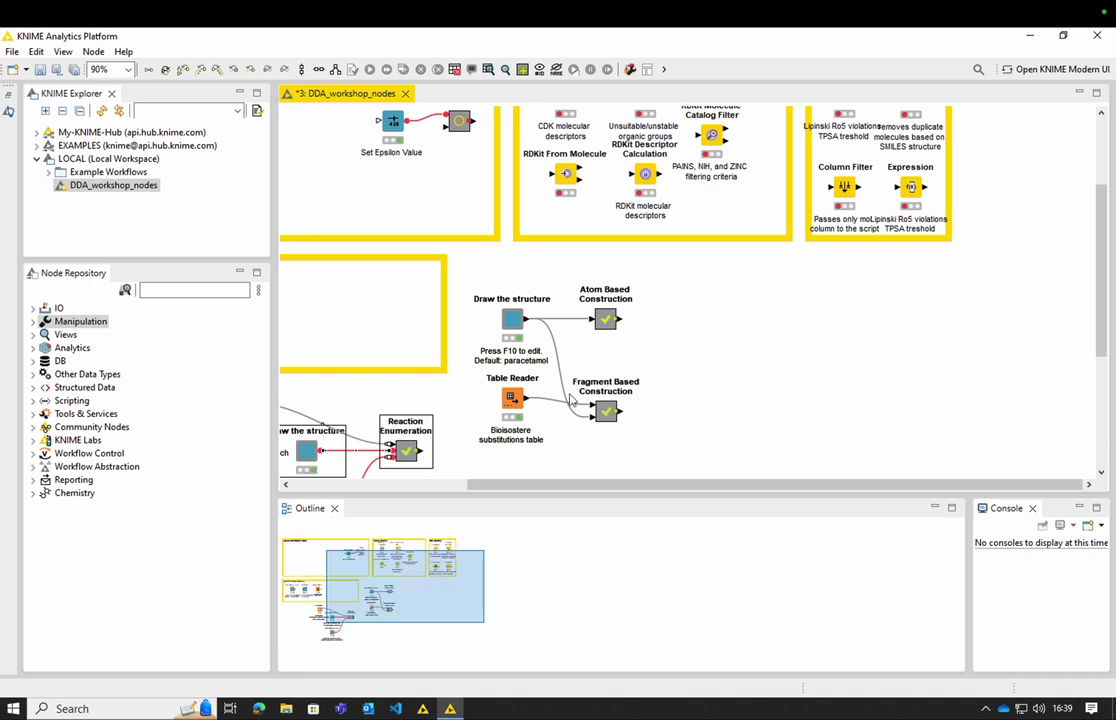
click(559, 367)
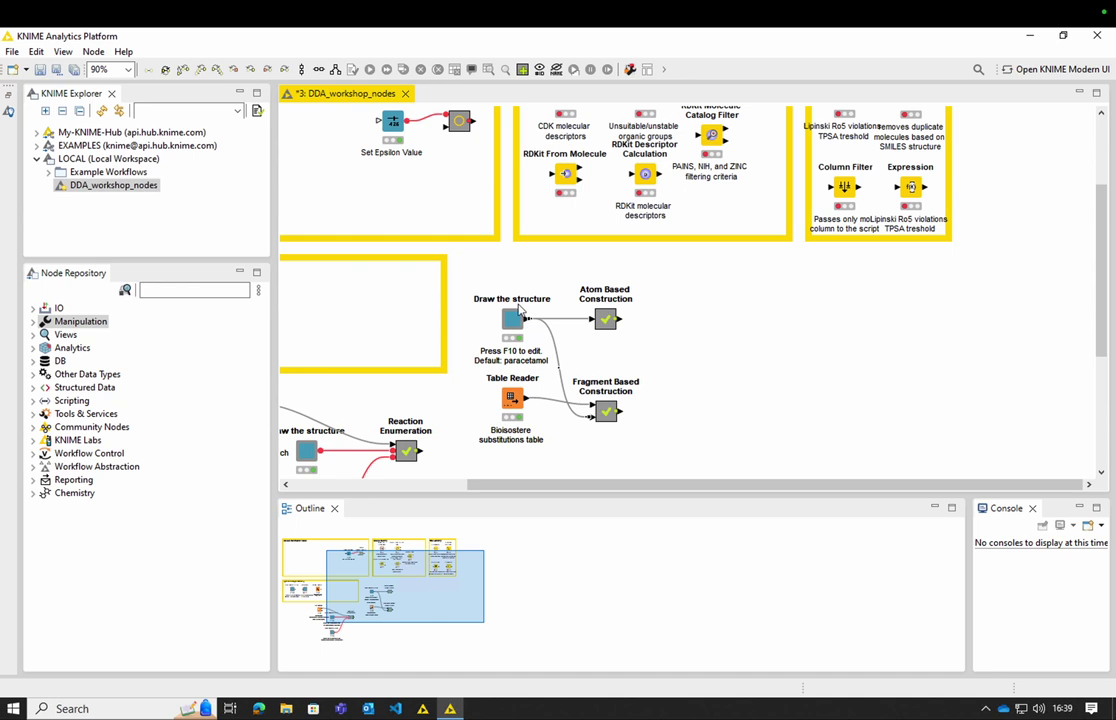
right_click(561, 372)
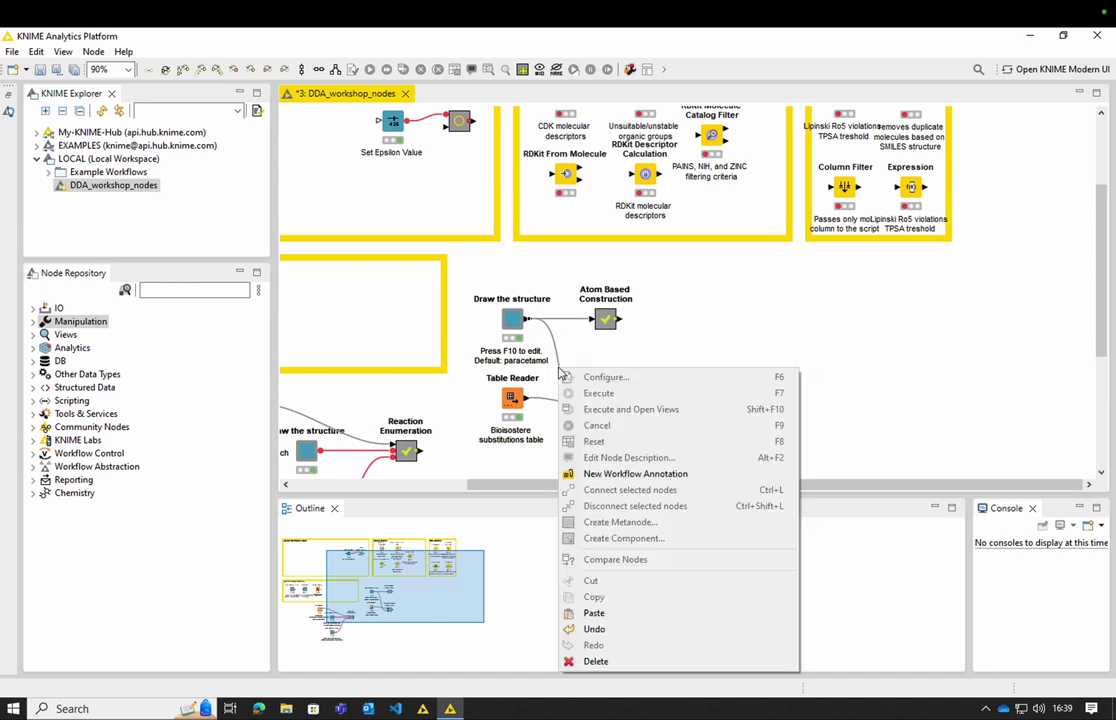
click(645, 662)
click(628, 379)
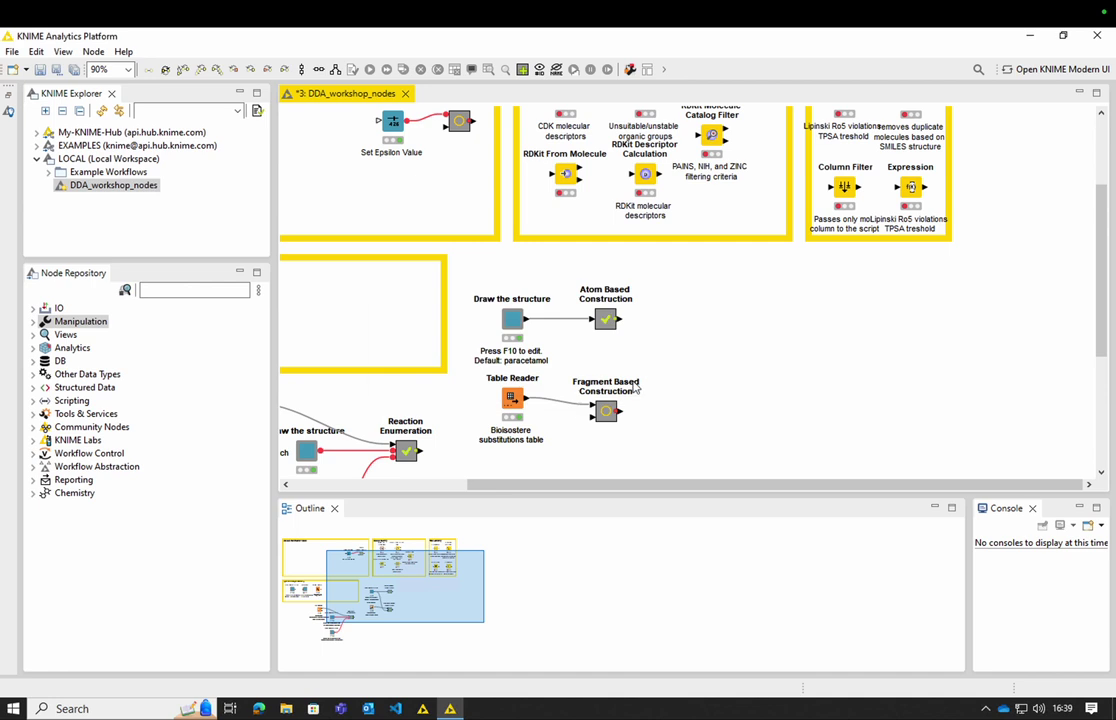
Move the Table Reader and Fragment Based Construction nodes together to below the Reaction Enumeration group
scroll(675, 427, down, 5)
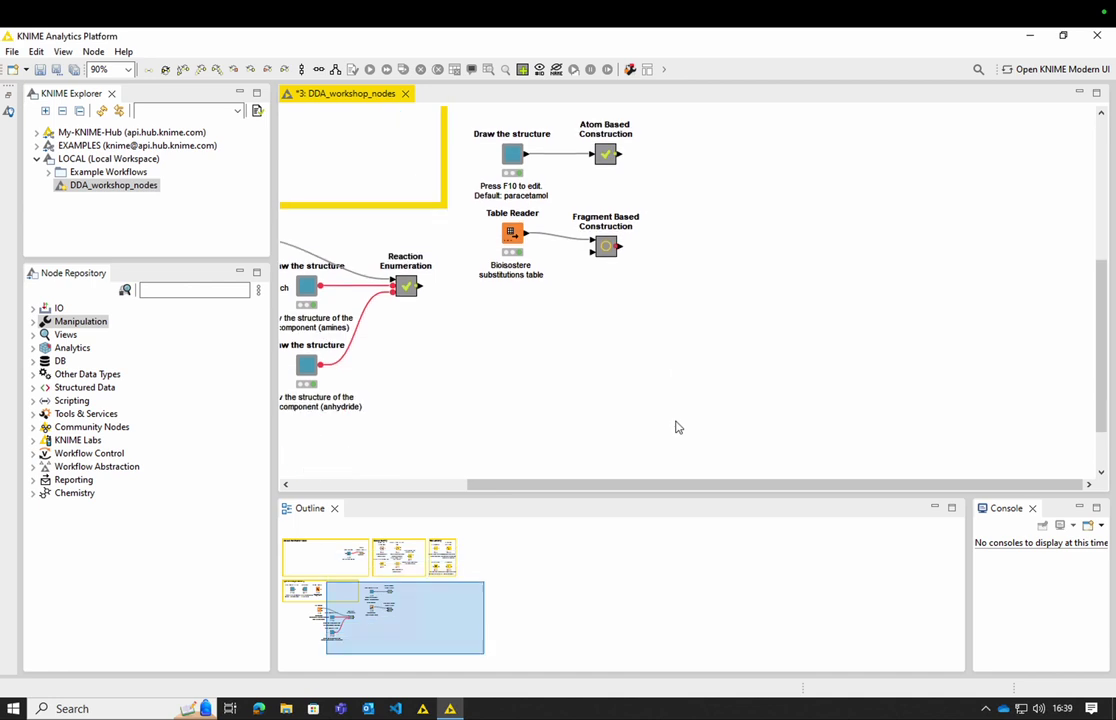
drag(700, 298, 495, 216)
click(511, 230)
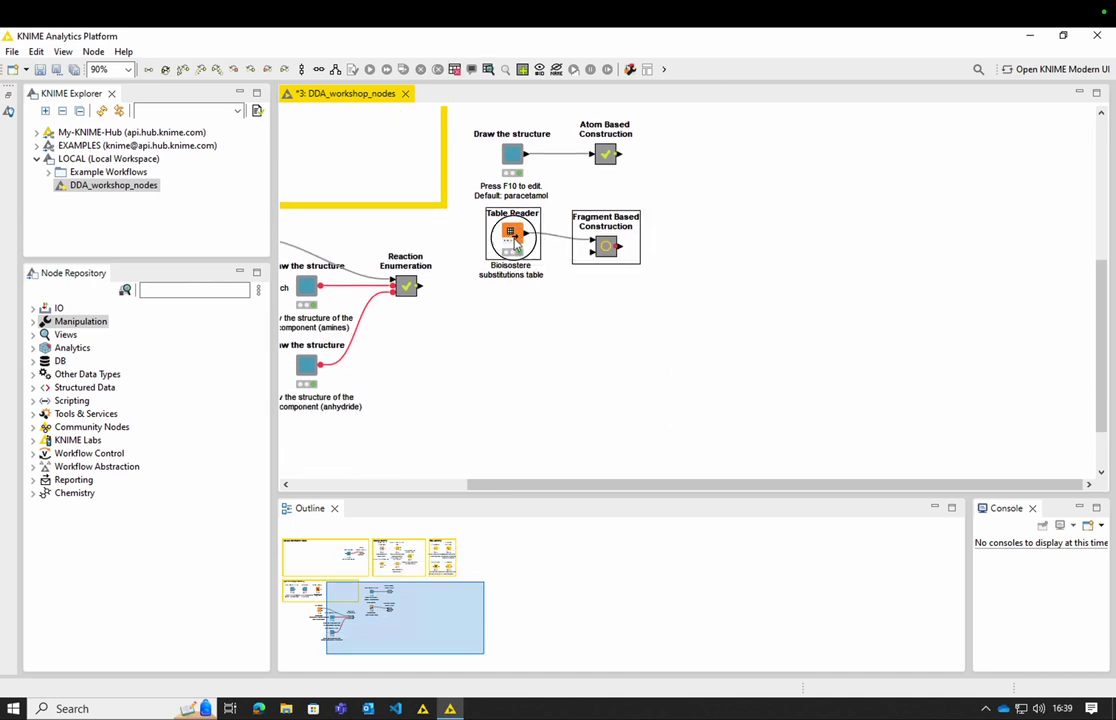
click(586, 383)
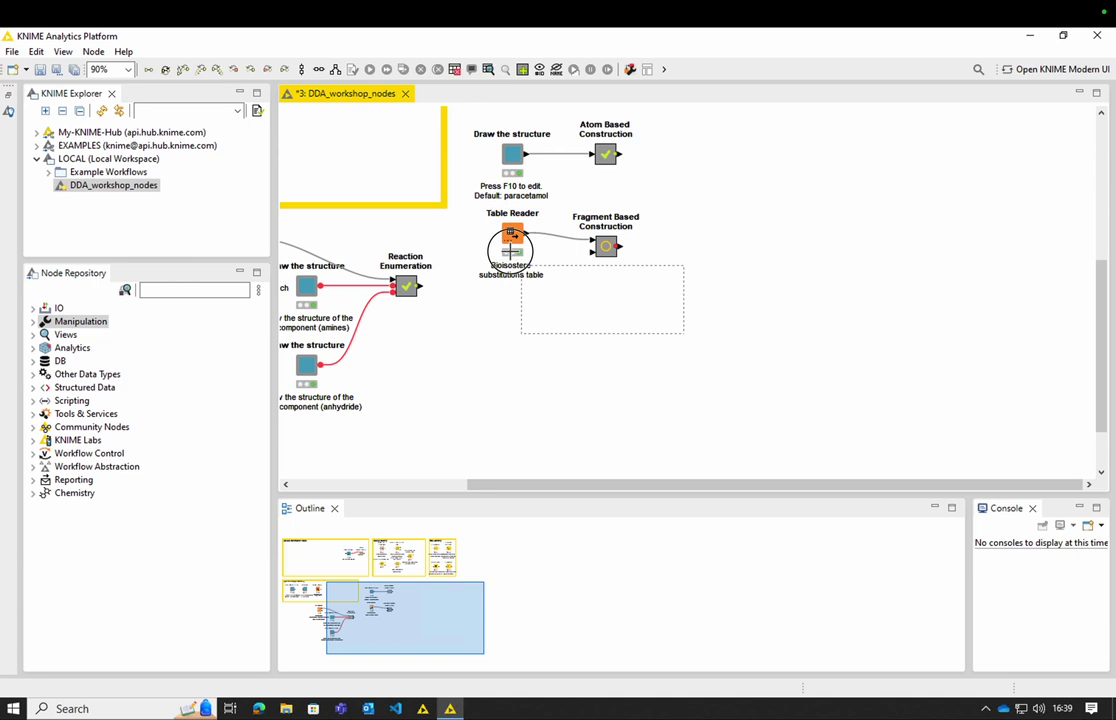
drag(516, 237, 310, 455)
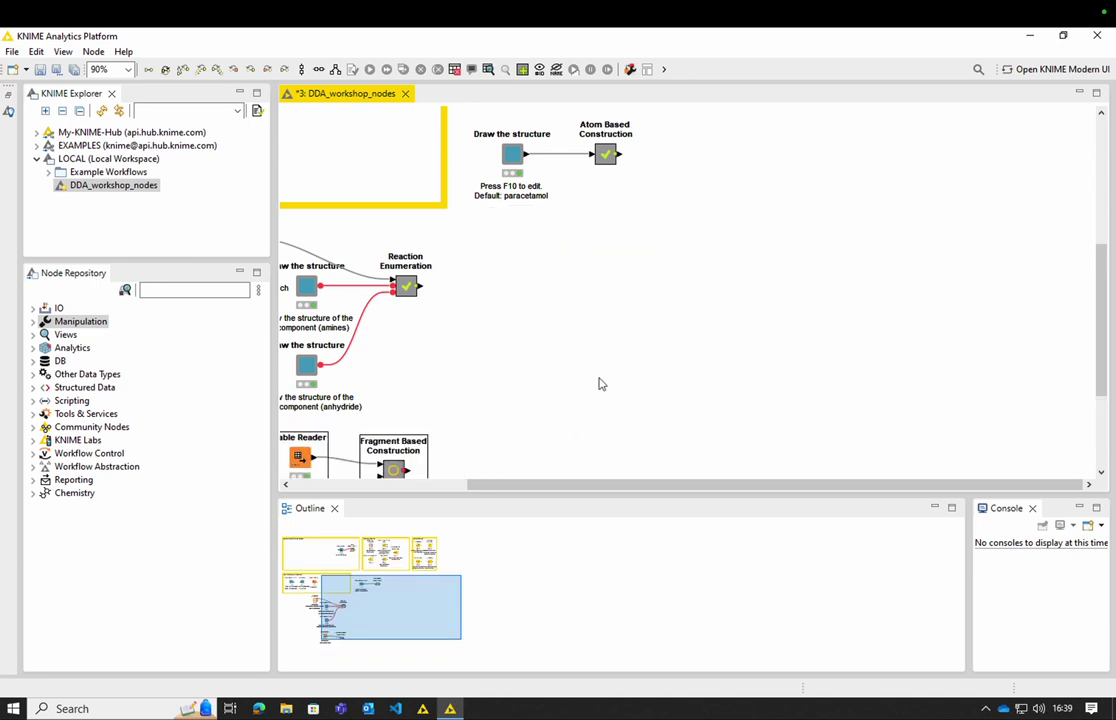
Move the Duplicate Row Filter node out of the Table Handling group to just after Atom Based Construction
scroll(600, 384, up, 5)
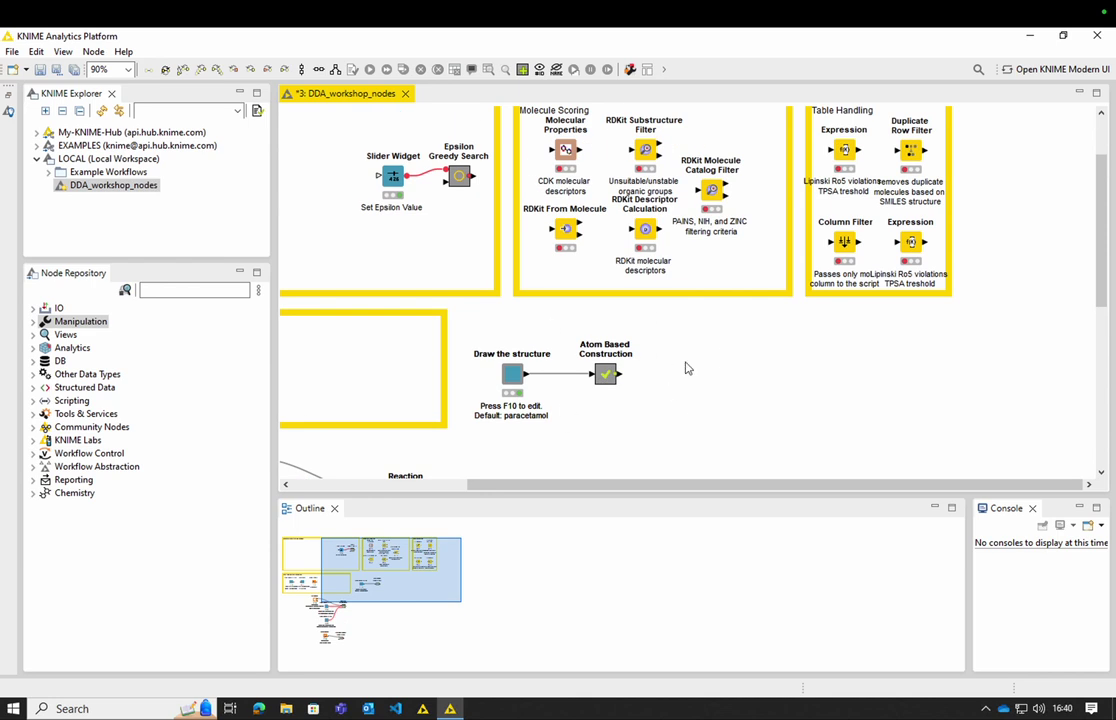
scroll(686, 368, up, 1)
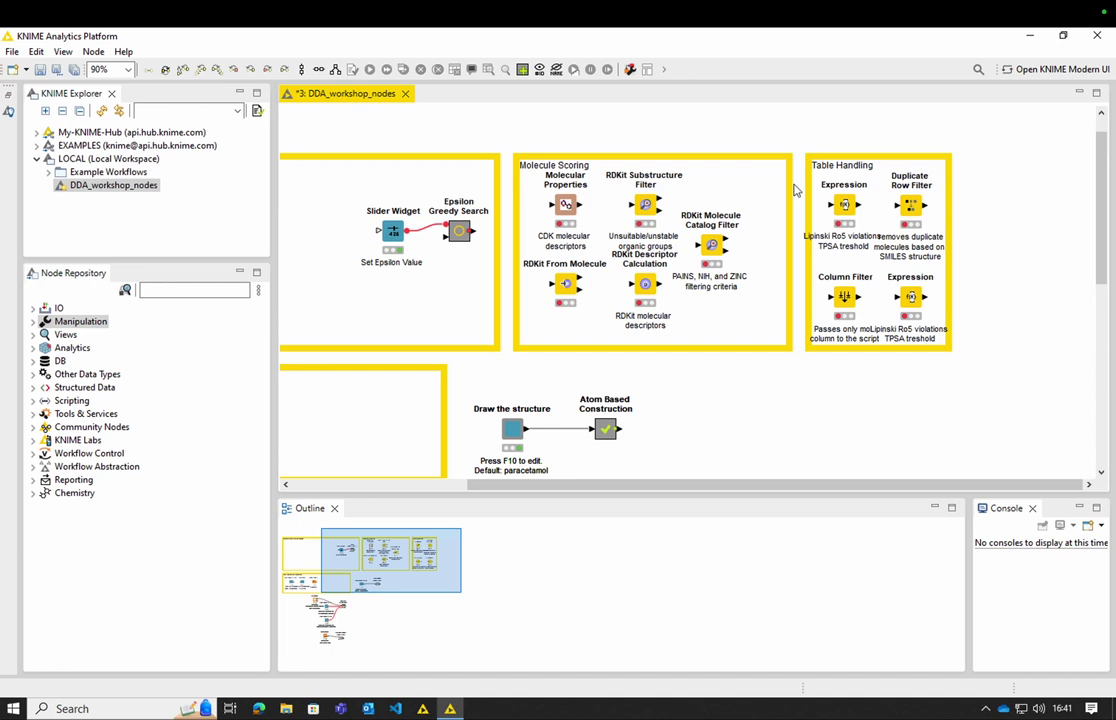
click(913, 209)
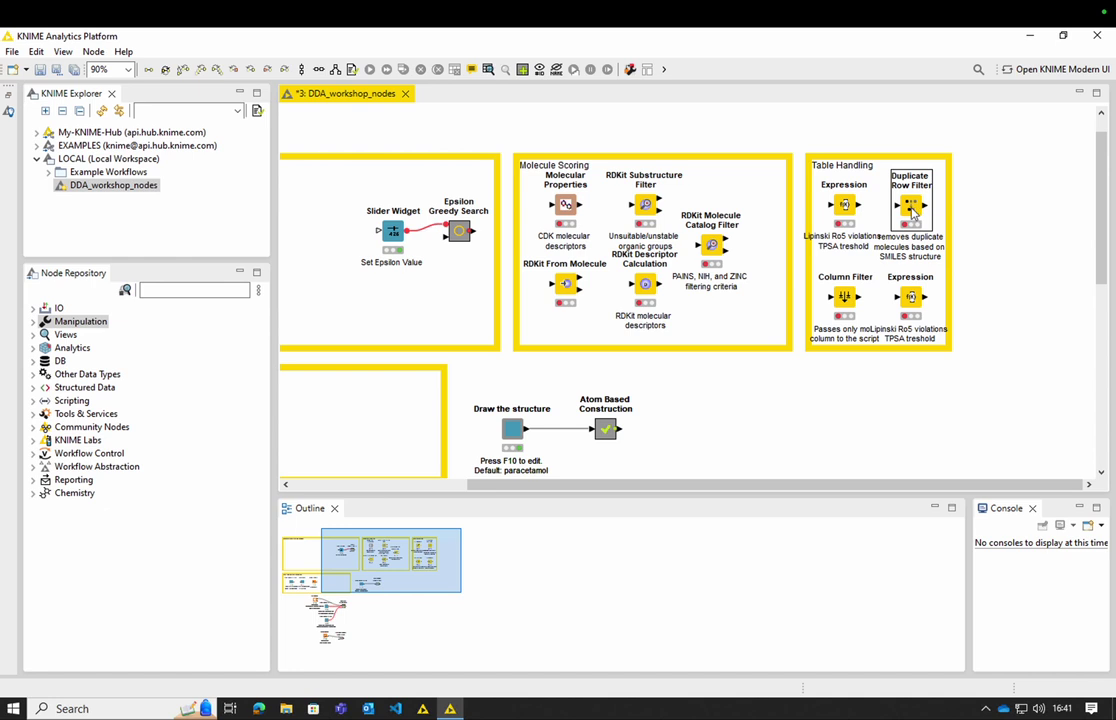
drag(913, 209, 676, 432)
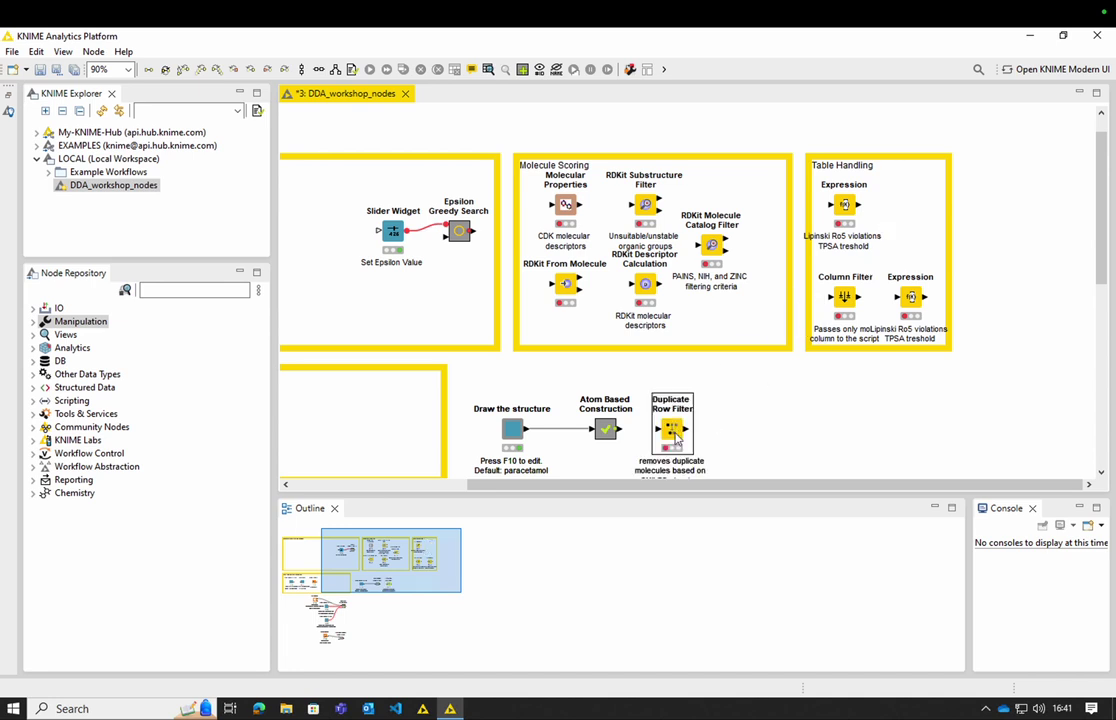
click(603, 374)
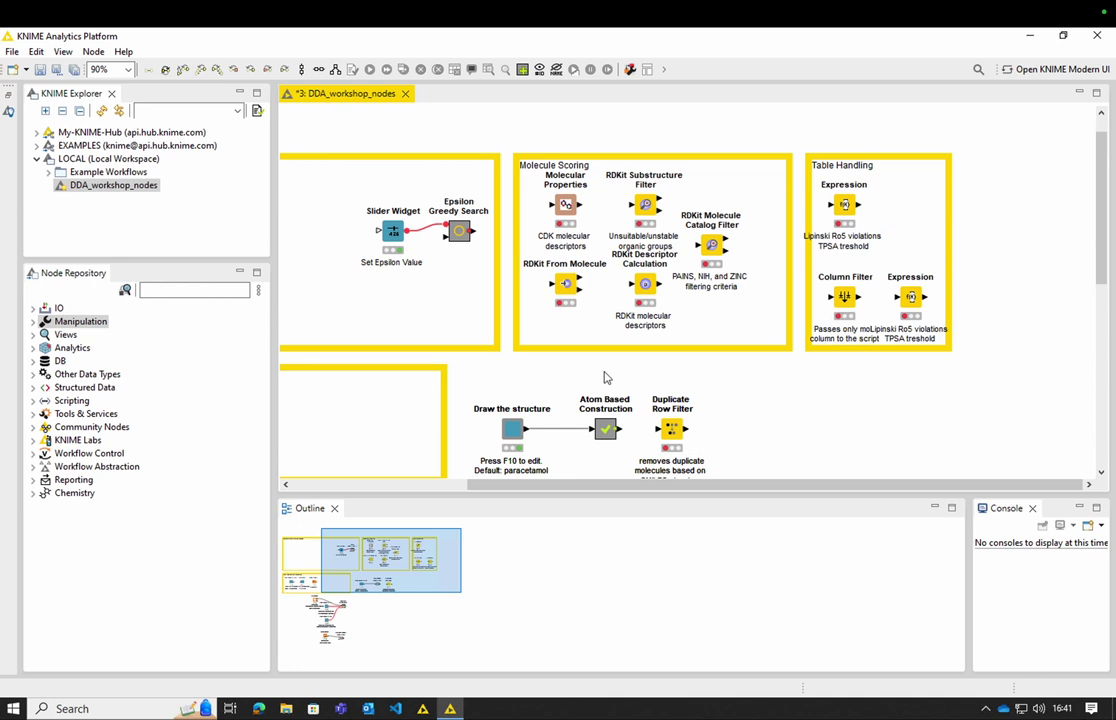
View the output table of the Atom Based Construction node and close it
right_click(608, 432)
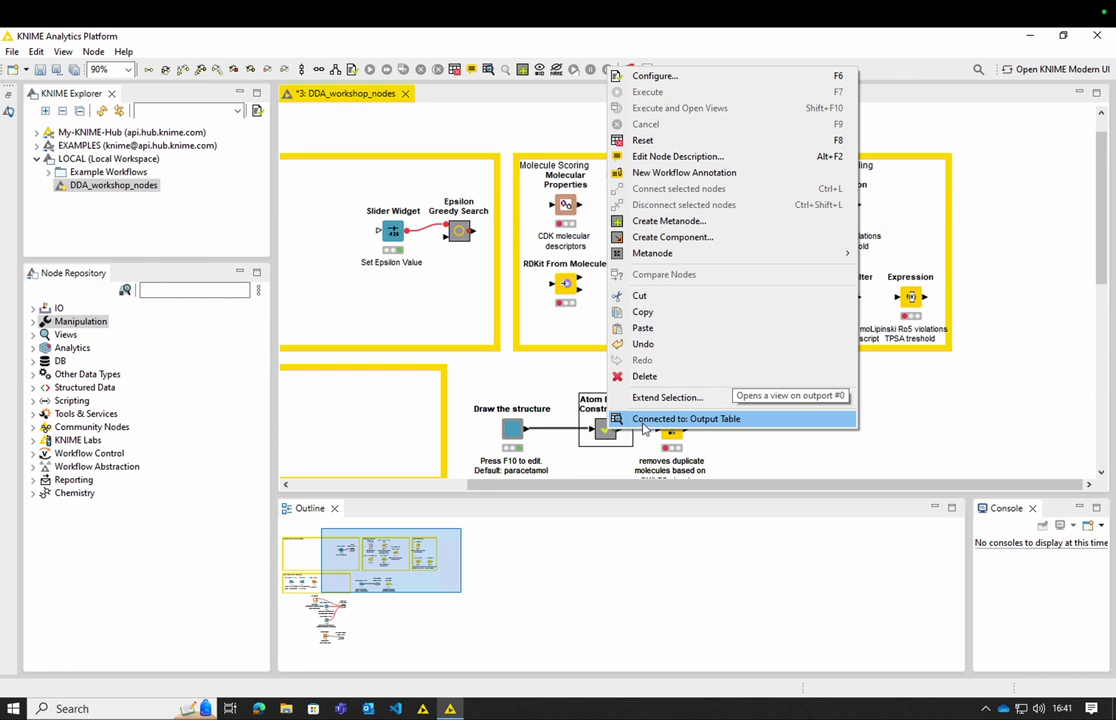
click(645, 428)
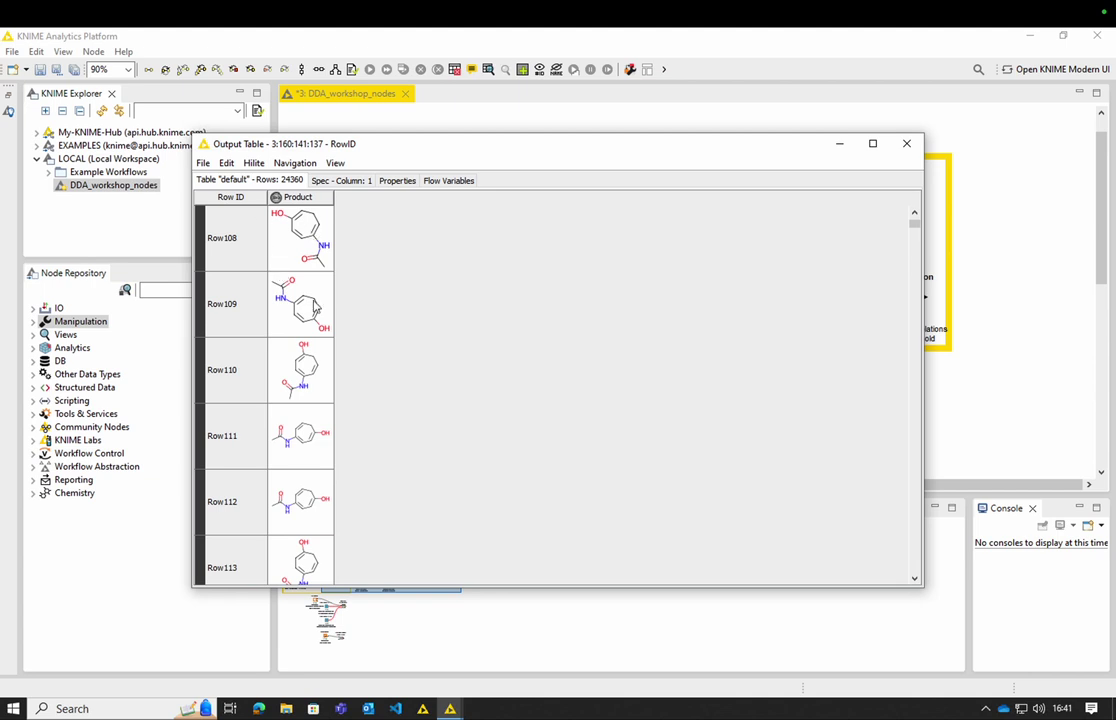
click(907, 145)
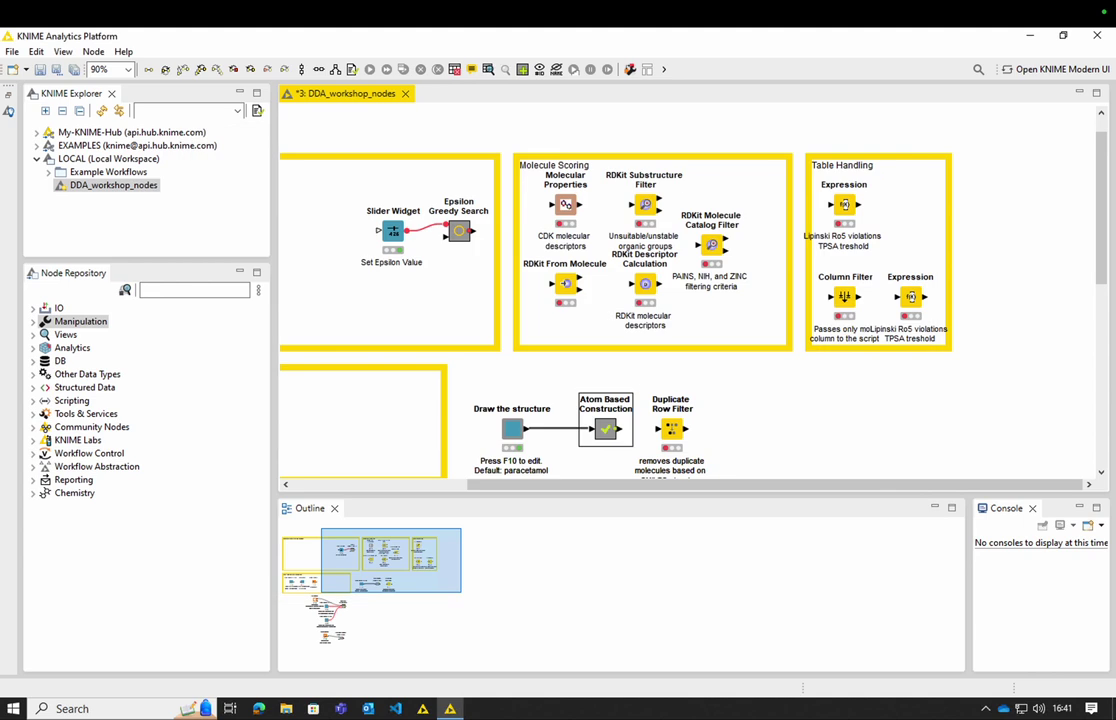
Connect Atom Based Construction to the Duplicate Row Filter and accept its settings: Product column, Remove duplicate rows, First row chosen
drag(621, 431, 668, 430)
right_click(673, 432)
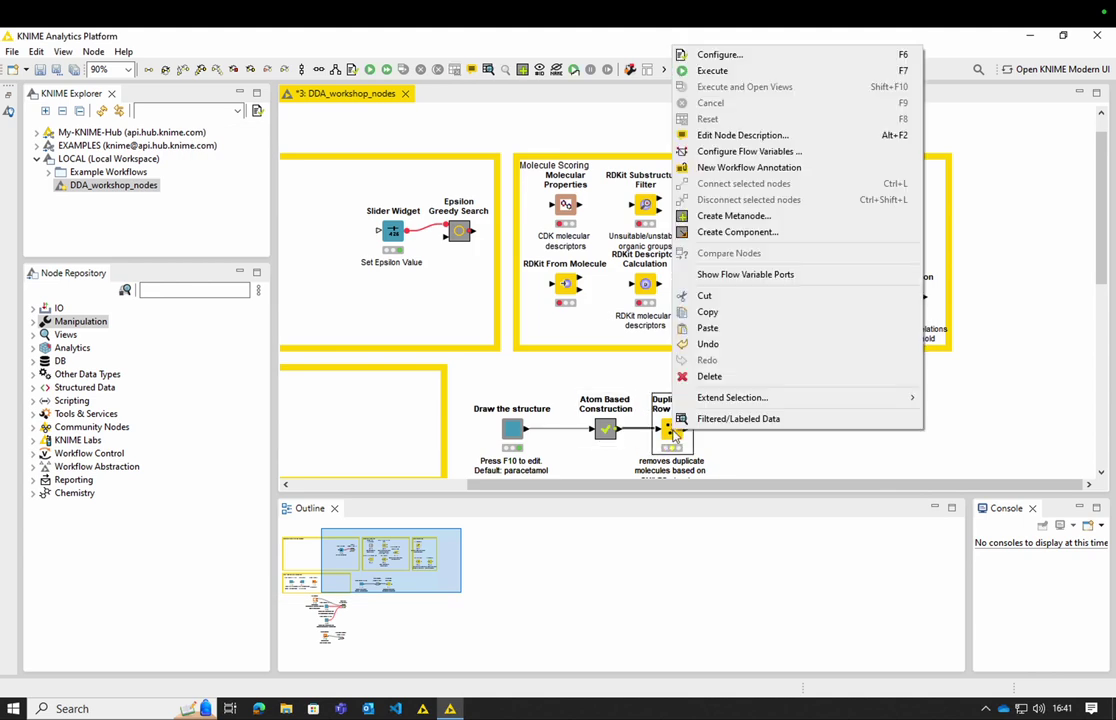
click(740, 56)
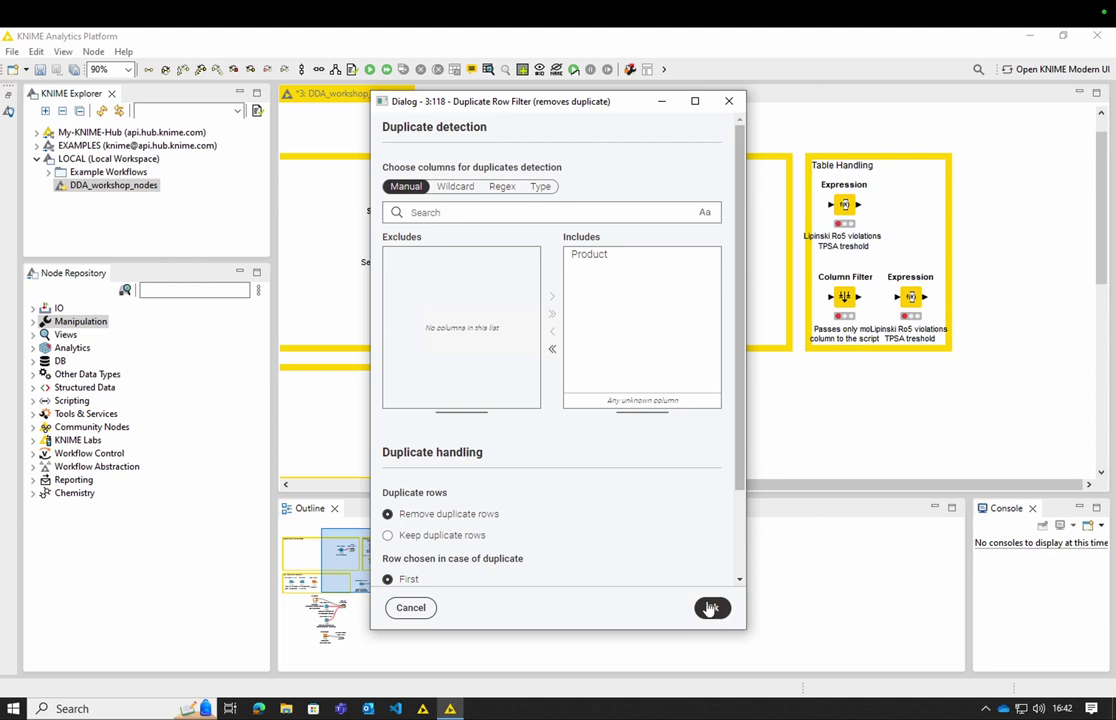
scroll(706, 552, down, 1)
scroll(706, 552, down, 1)
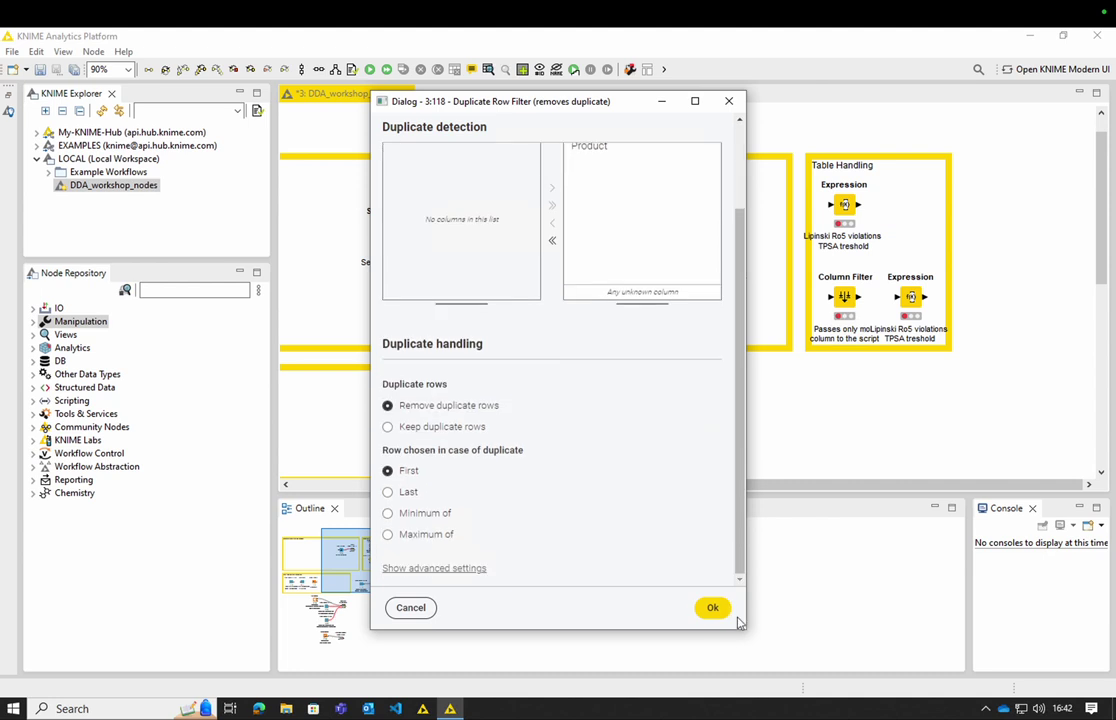
click(714, 606)
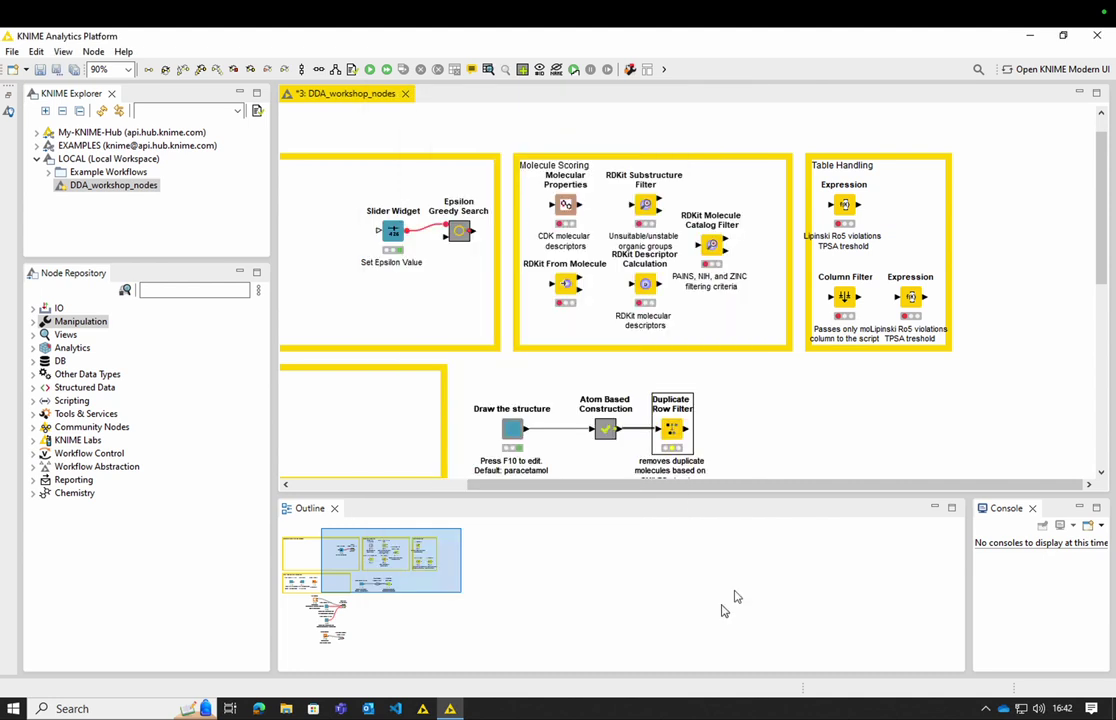
Execute the Duplicate Row Filter and inspect its Filtered/Labeled Data table
right_click(670, 428)
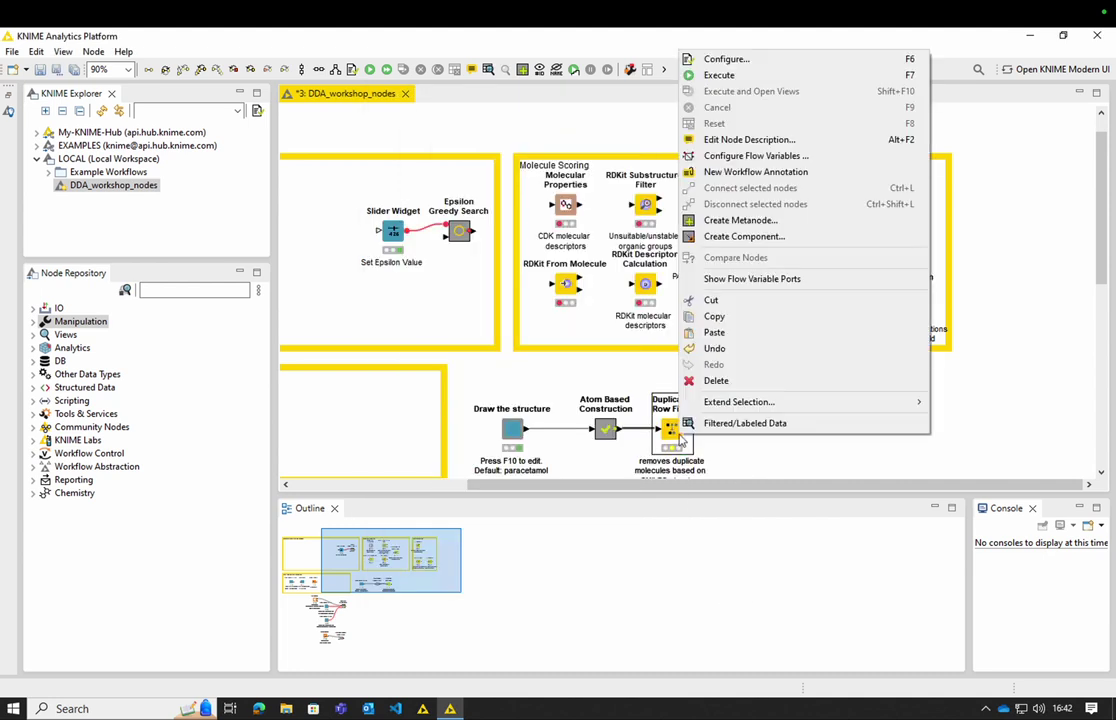
click(712, 75)
scroll(750, 400, down, 2)
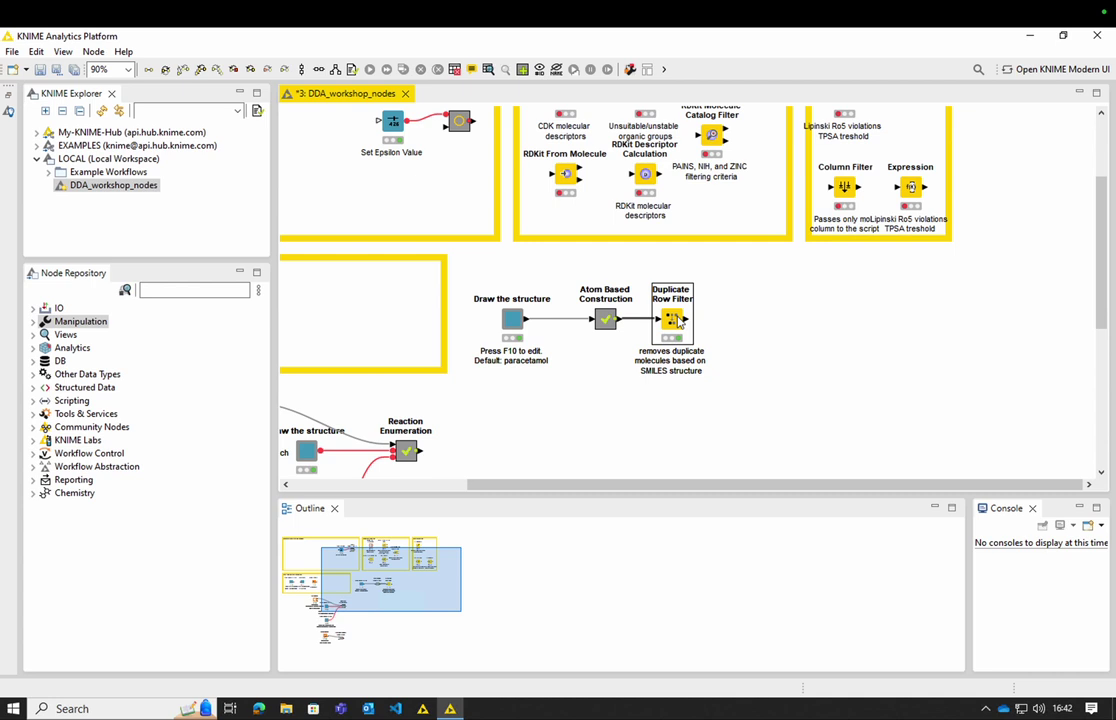
right_click(681, 316)
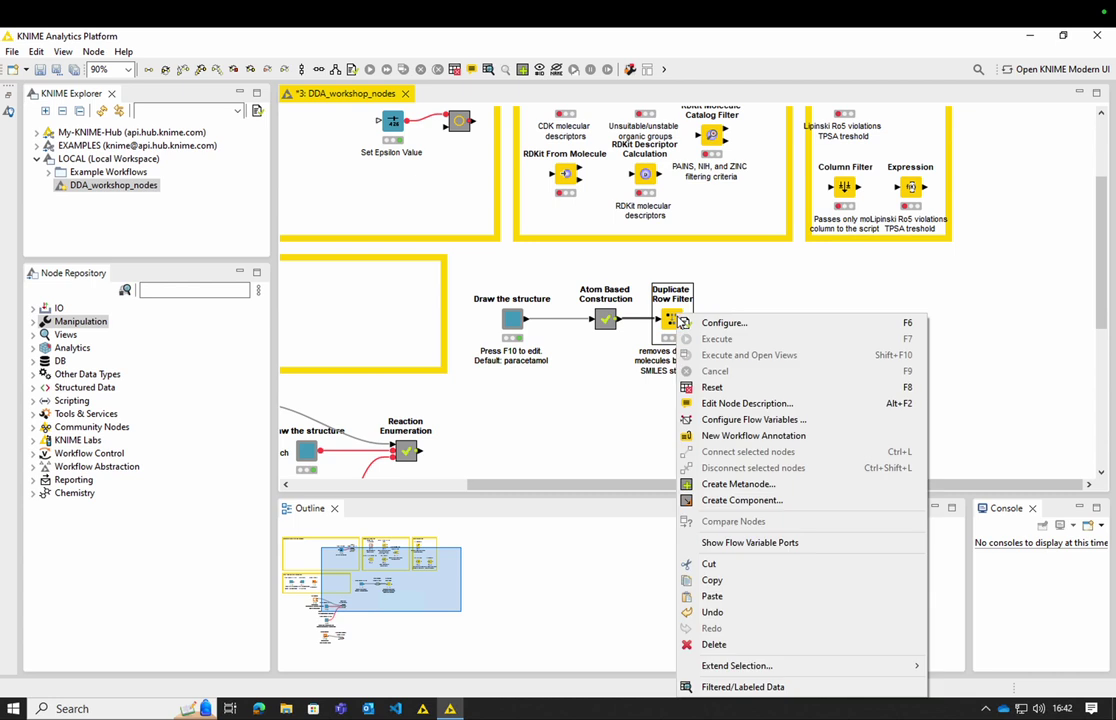
click(785, 688)
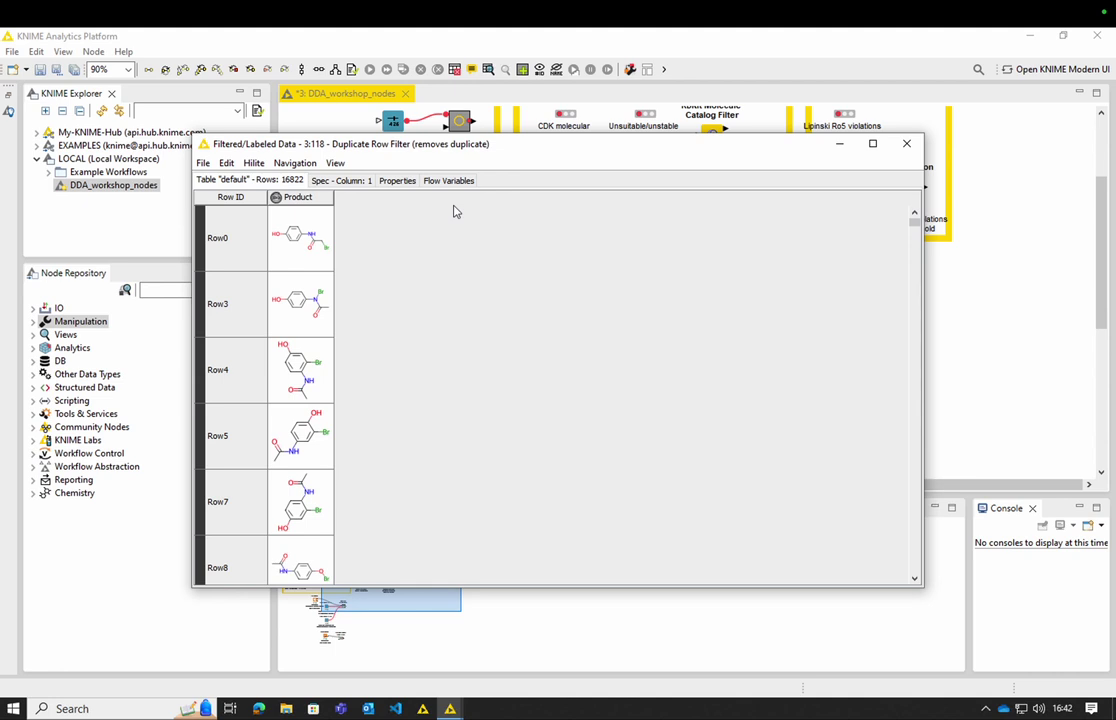
click(907, 148)
Move the RDKit Molecule Catalog Filter from Molecule Scoring to beside the Duplicate Row Filter and connect the two nodes
scroll(954, 236, up, 2)
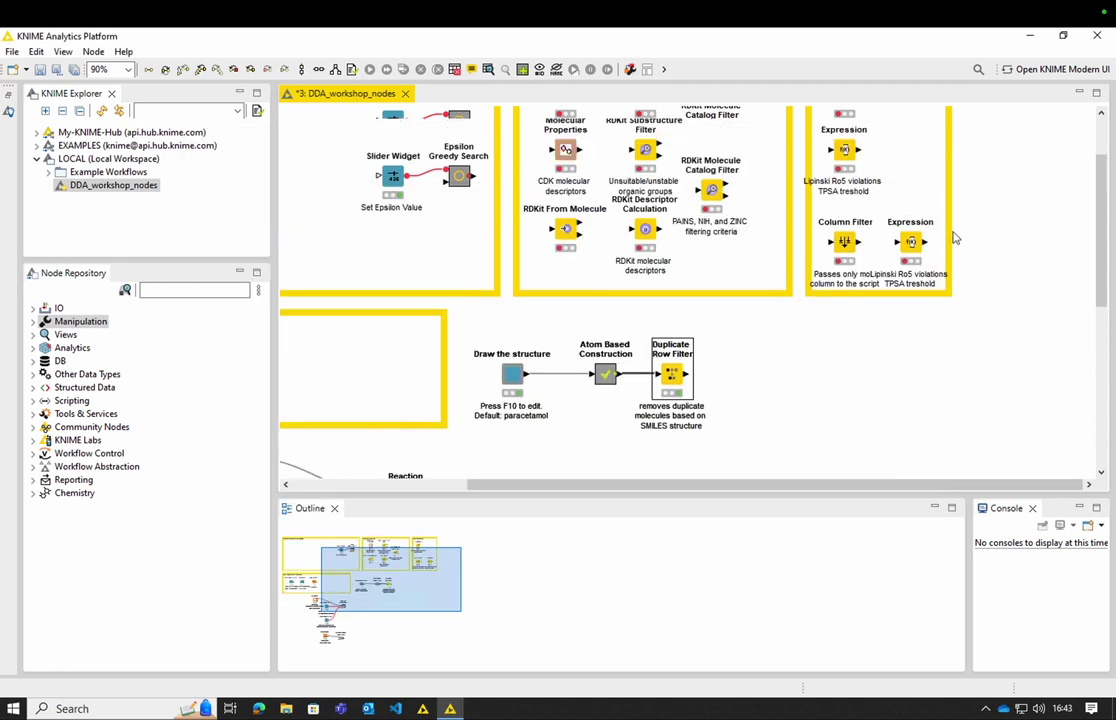
scroll(954, 236, up, 2)
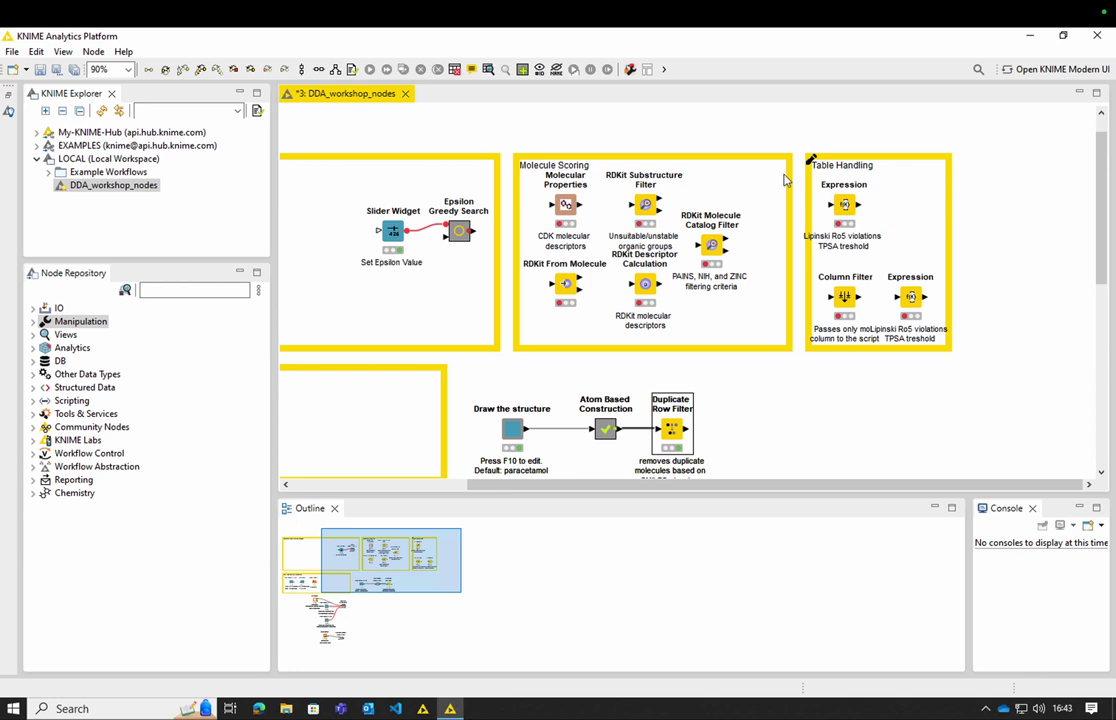
click(712, 245)
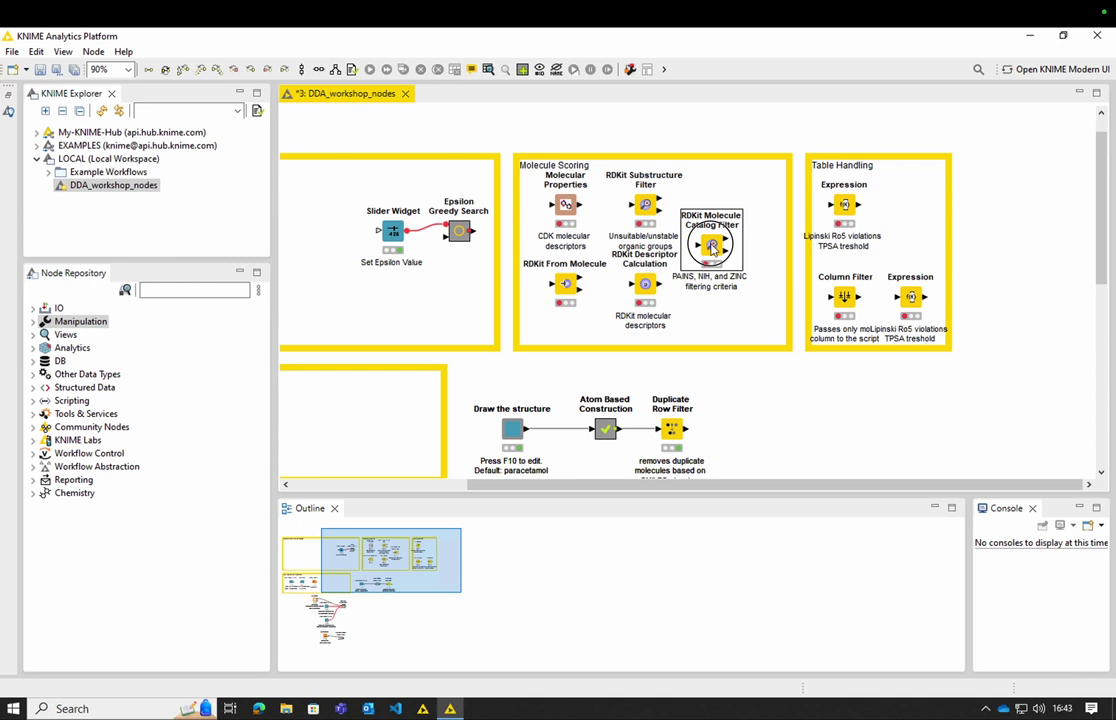
drag(740, 427, 746, 446)
drag(752, 440, 751, 432)
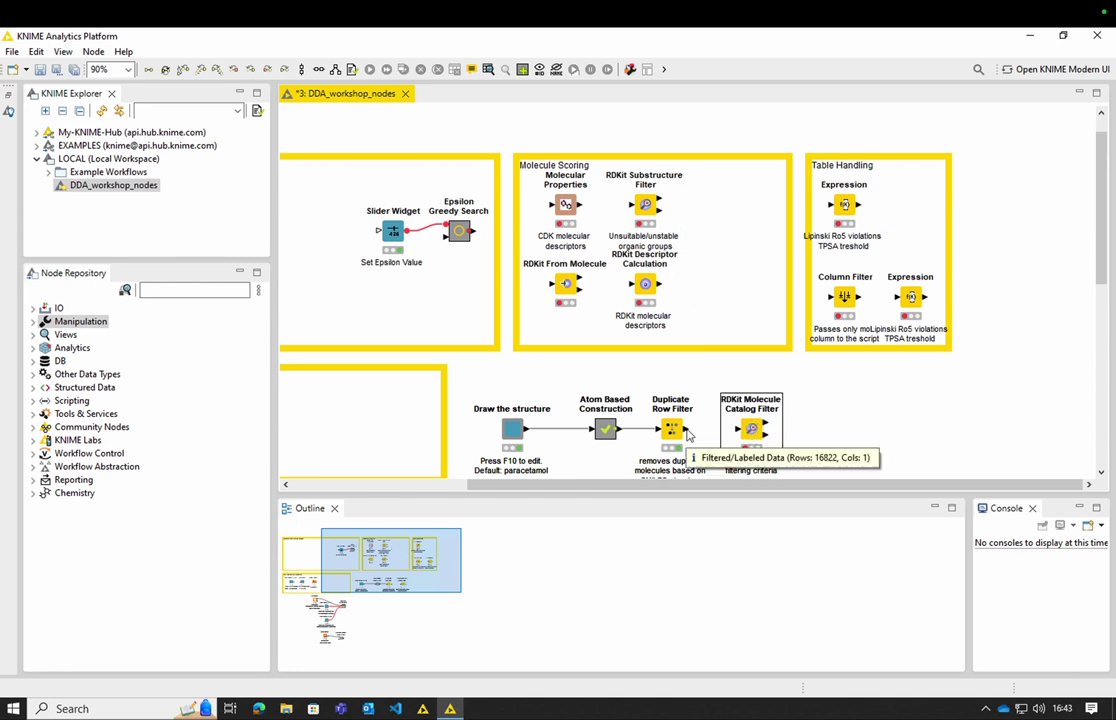
drag(686, 429, 753, 432)
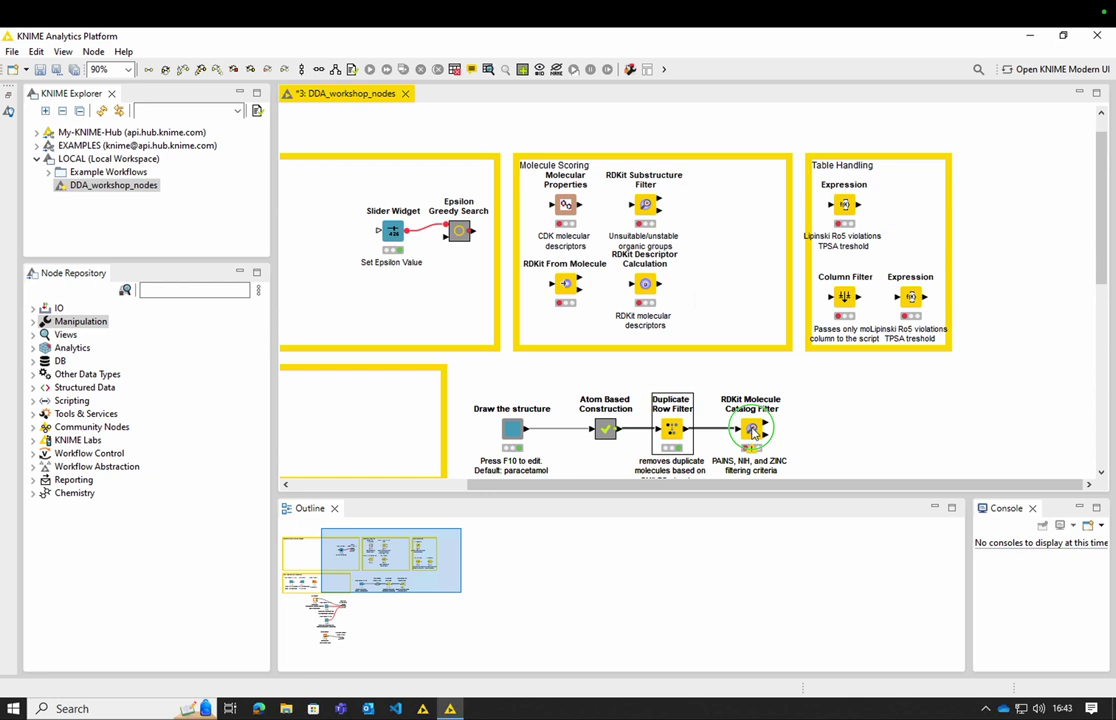
Configure the RDKit Molecule Catalog Filter to apply PAINS_A, PAINS_B, PAINS_C, PAINS, NIH and ZINC to the Product column
right_click(753, 432)
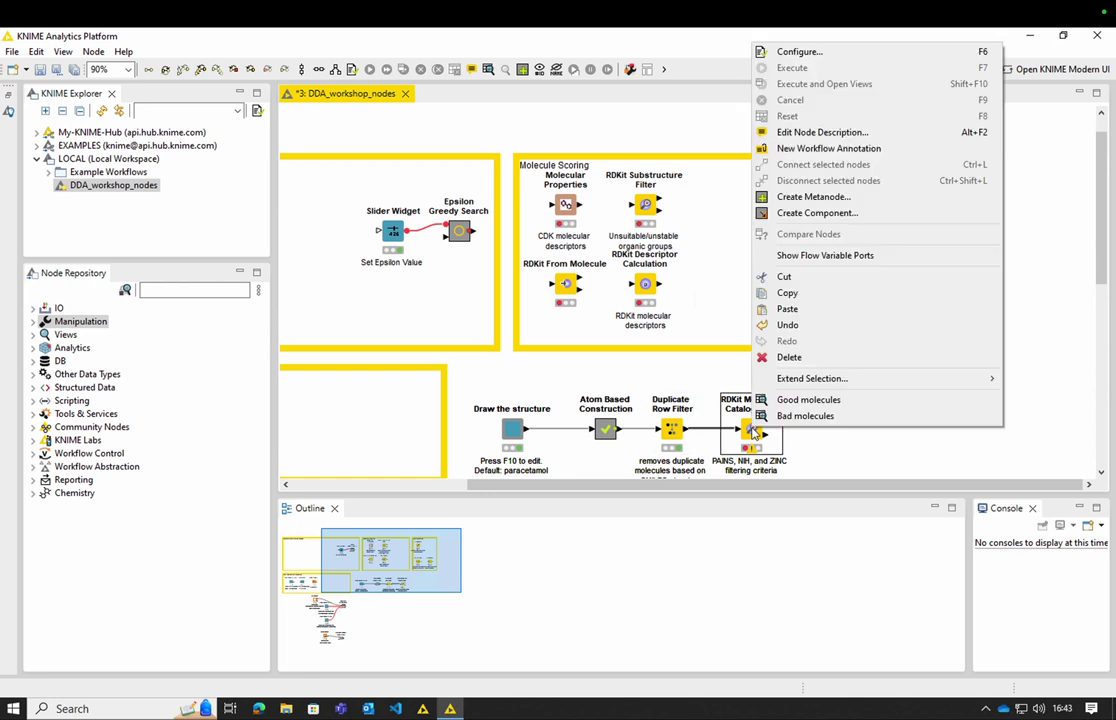
click(824, 56)
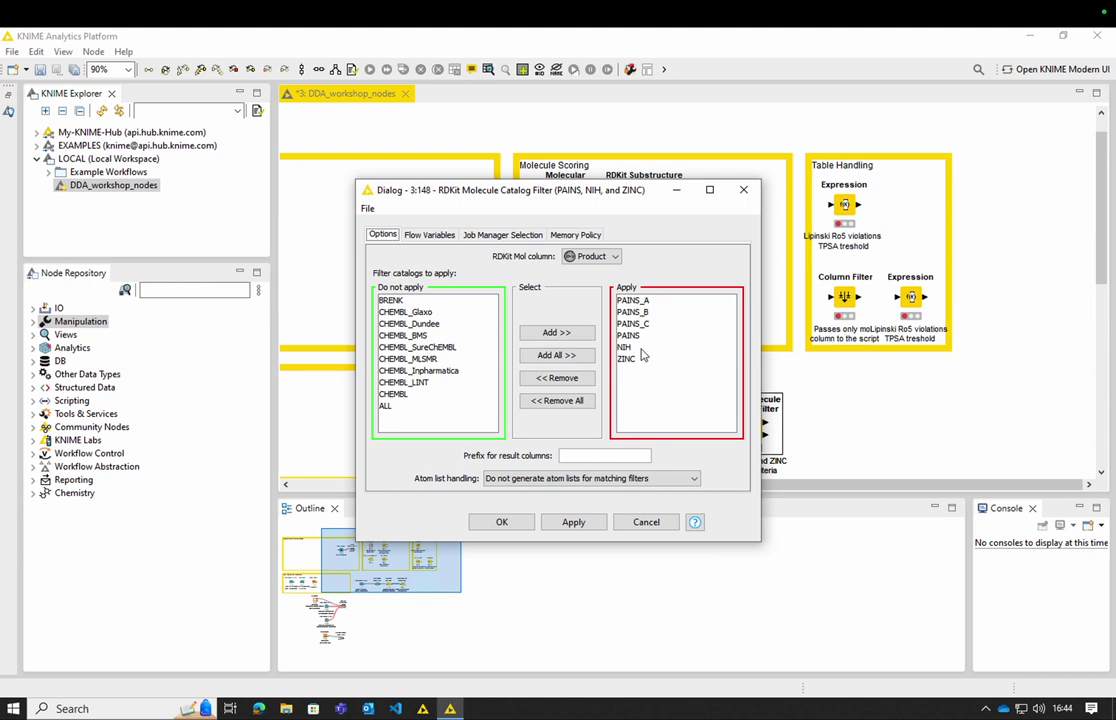
click(572, 525)
click(501, 521)
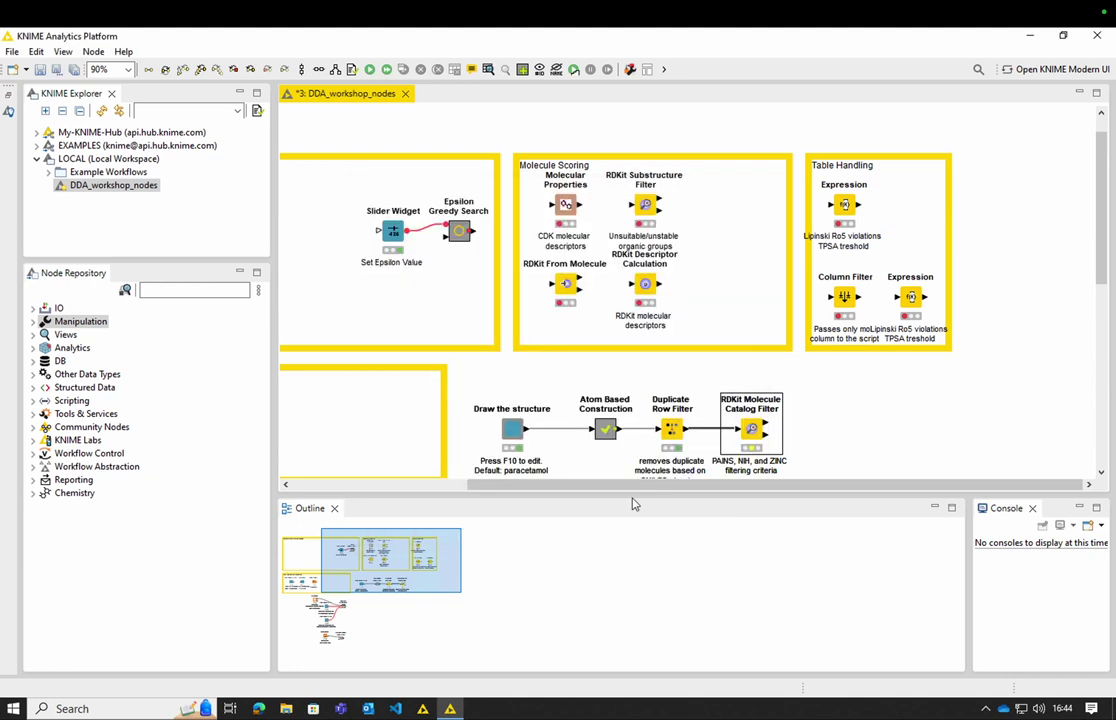
Execute the RDKit Molecule Catalog Filter node
right_click(752, 426)
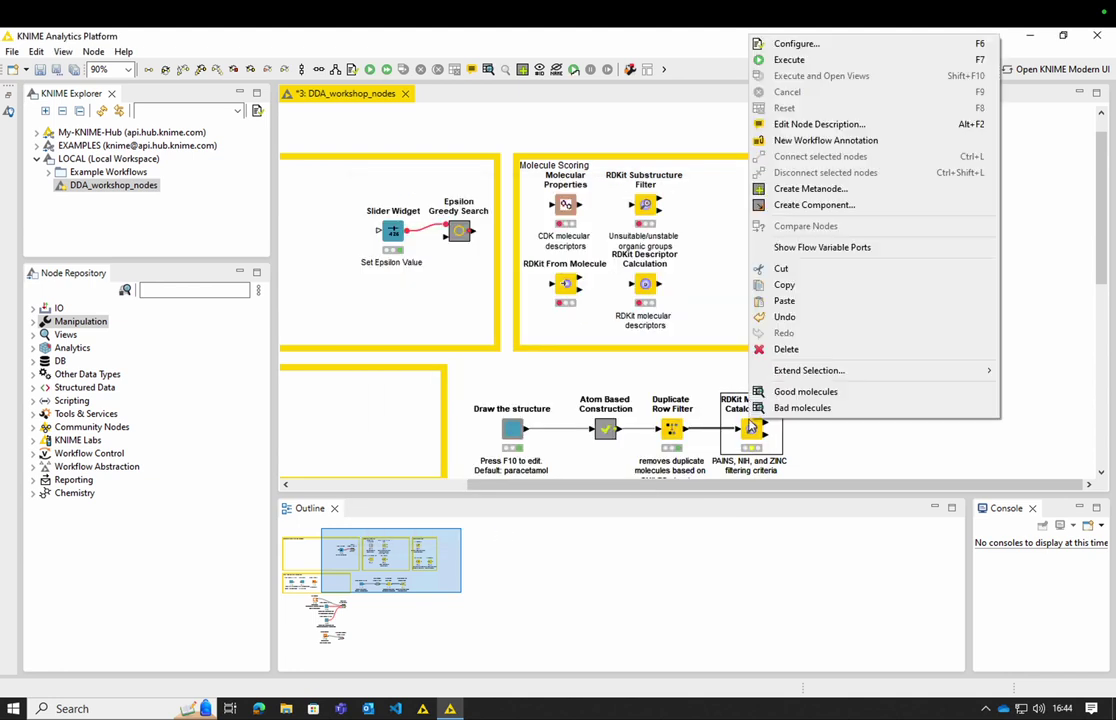
click(808, 62)
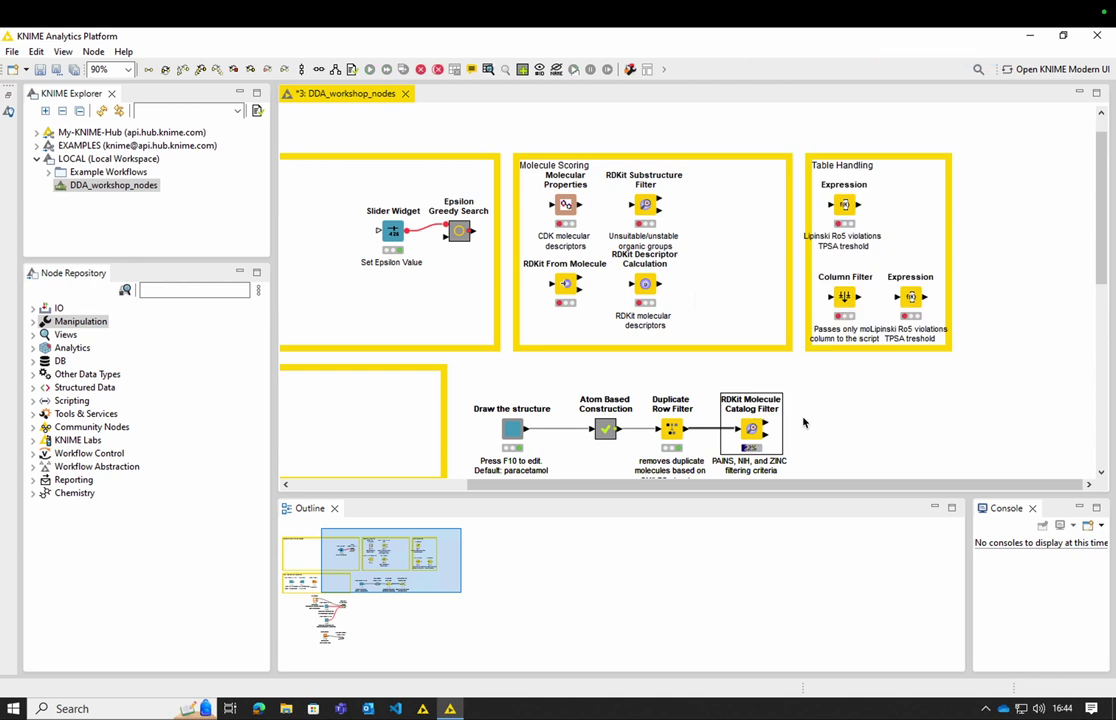
scroll(803, 422, down, 1)
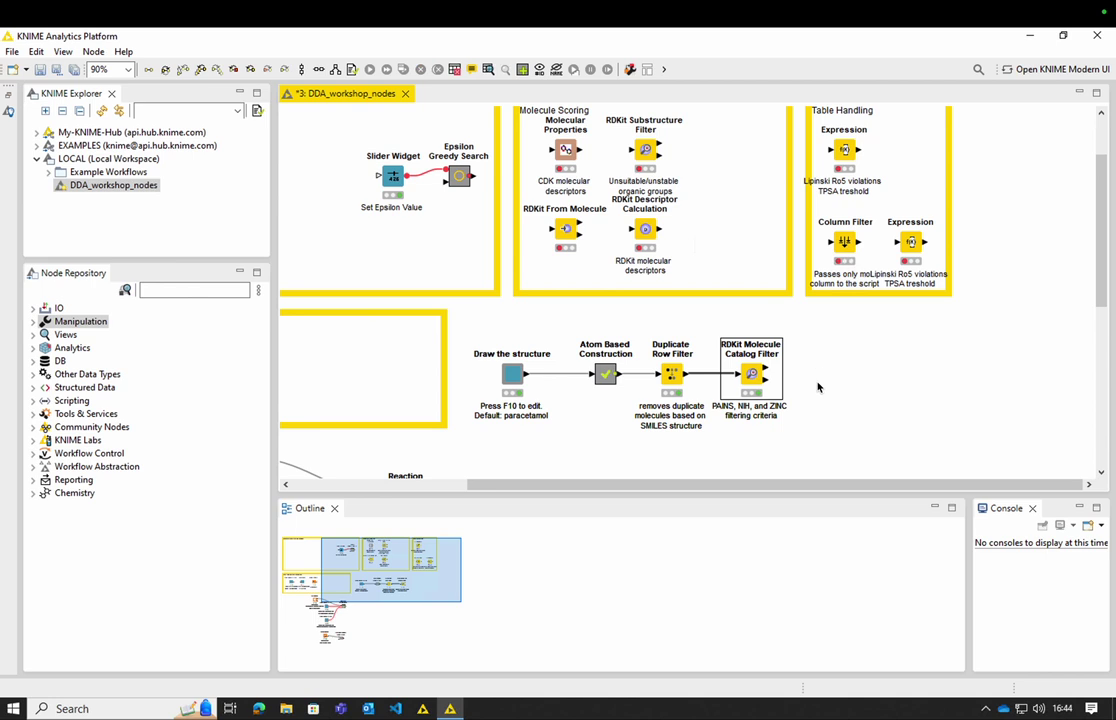
Inspect the Good molecules table of the RDKit Molecule Catalog Filter
right_click(755, 372)
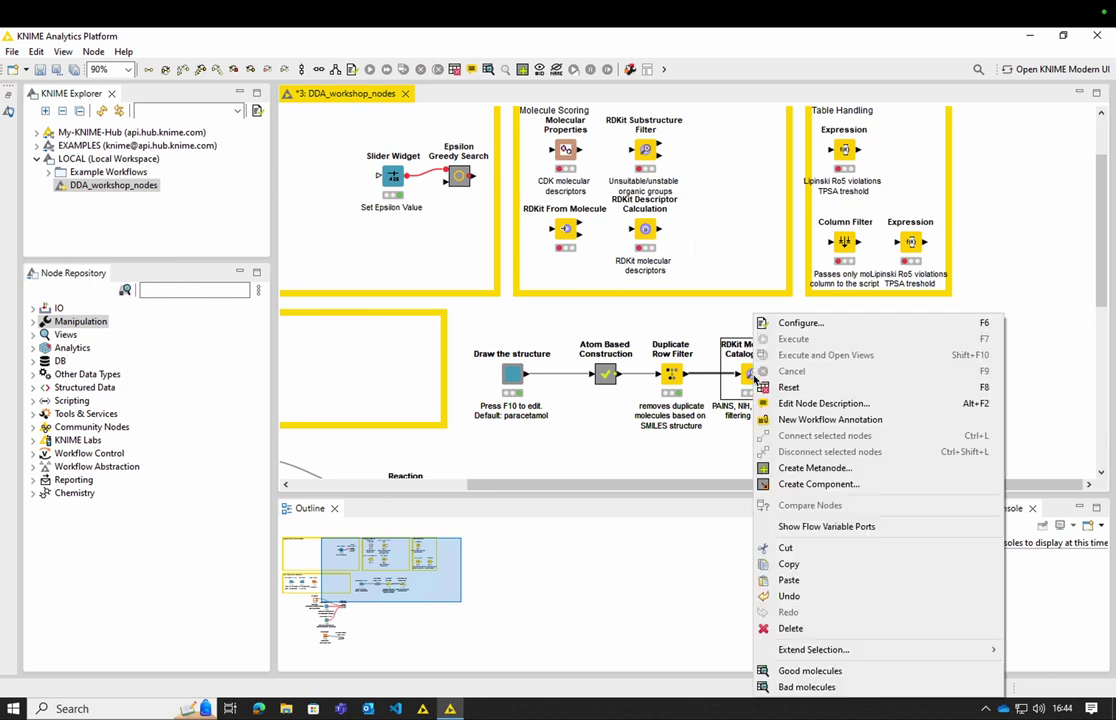
click(829, 676)
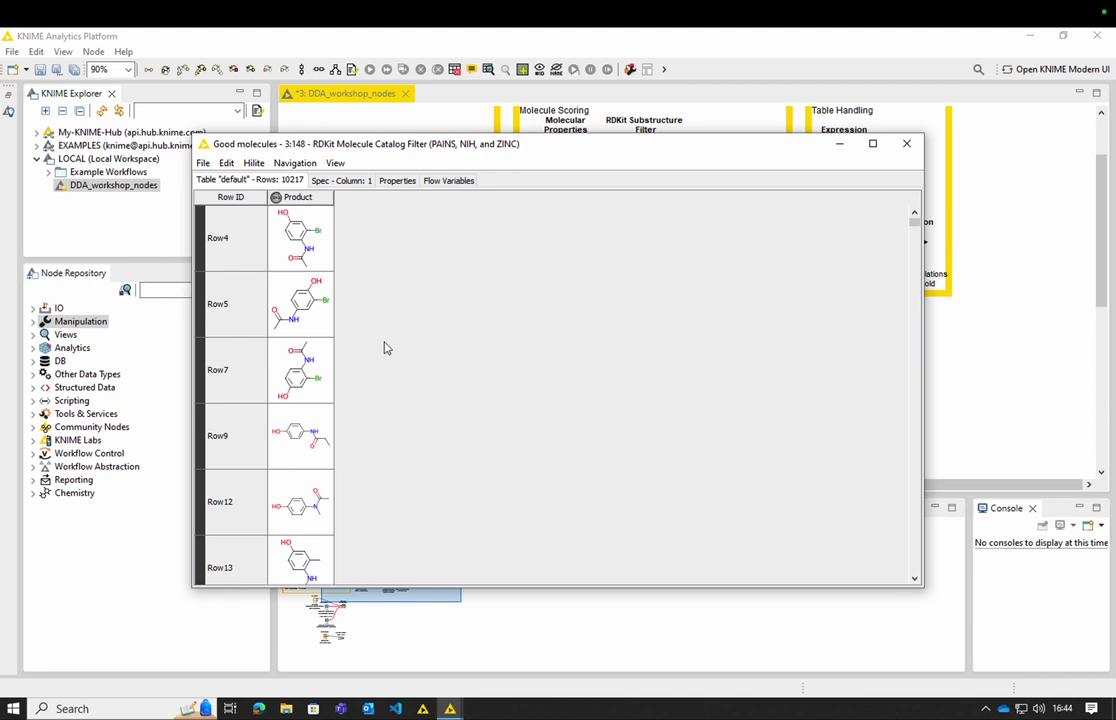
scroll(386, 347, down, 10)
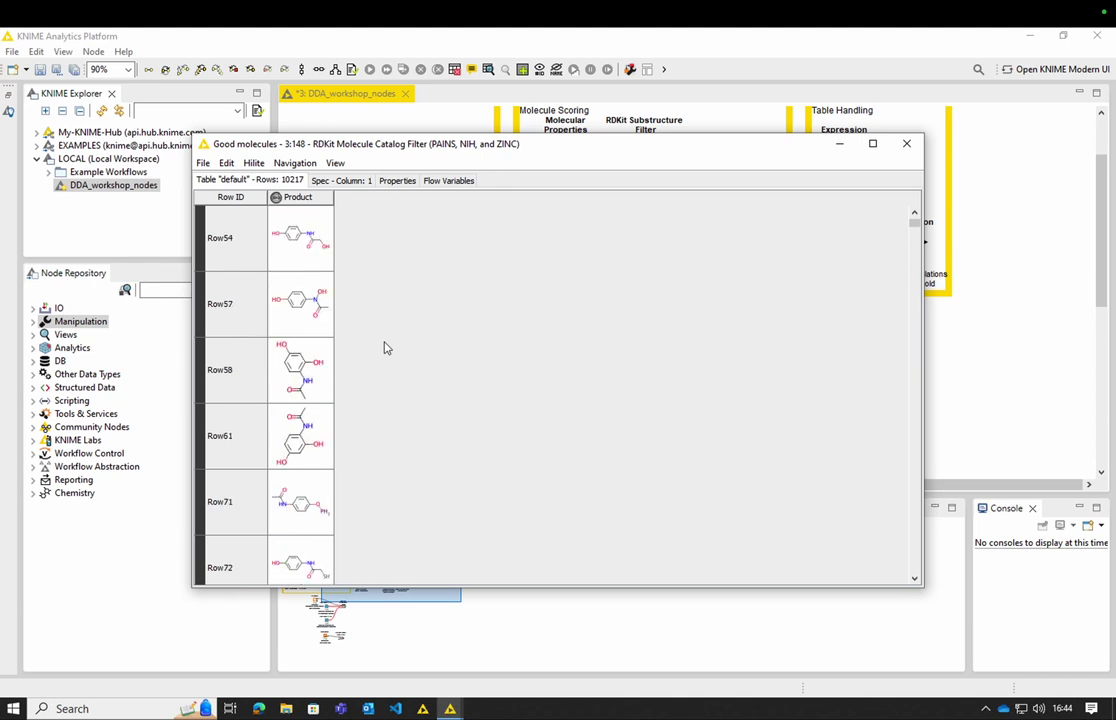
scroll(386, 347, down, 8)
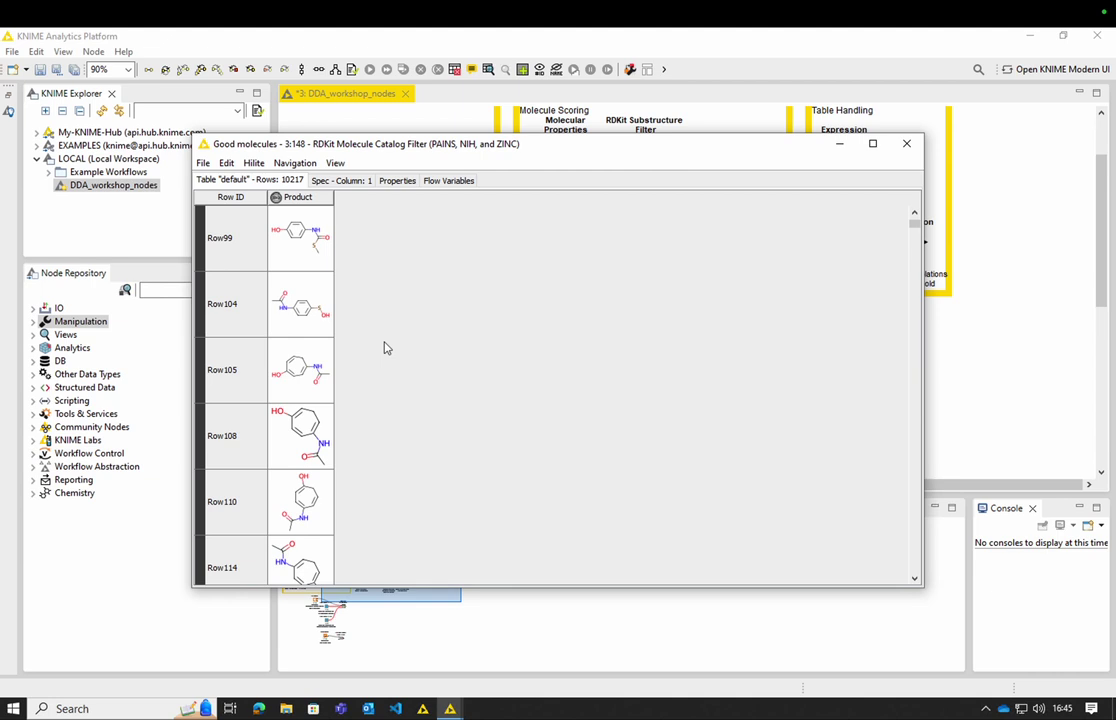
click(907, 146)
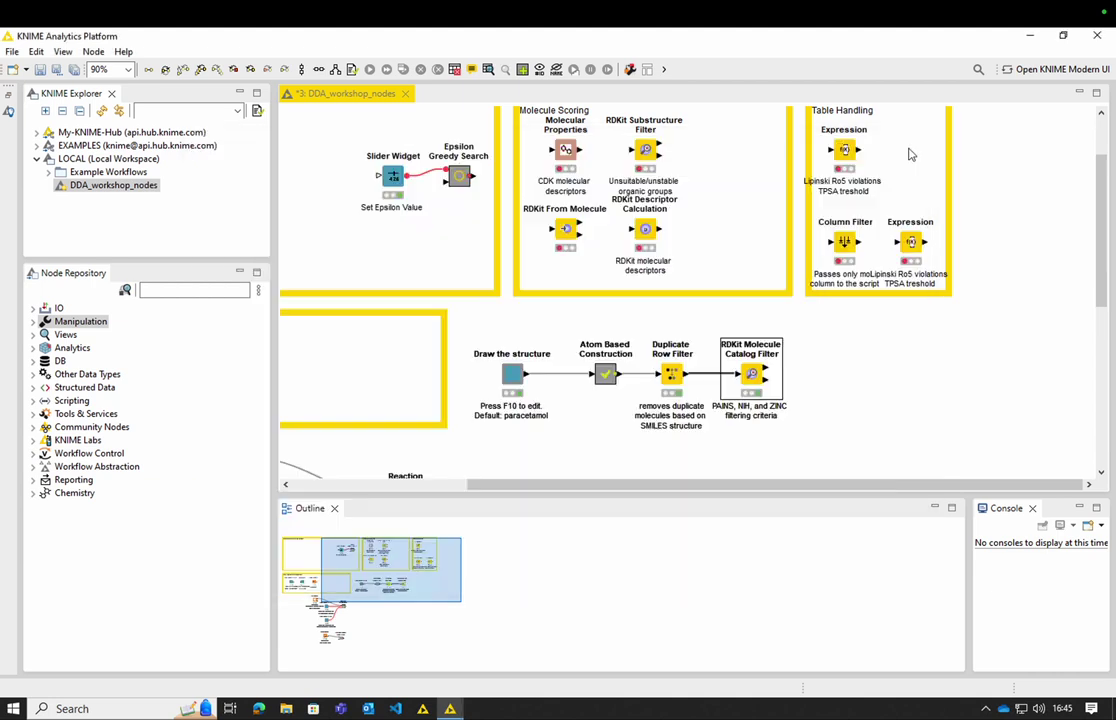
Add BRENK and all the CHEMBL catalogs to the RDKit Molecule Catalog Filter's applied catalogs, leaving only ALL unapplied
right_click(752, 379)
click(837, 324)
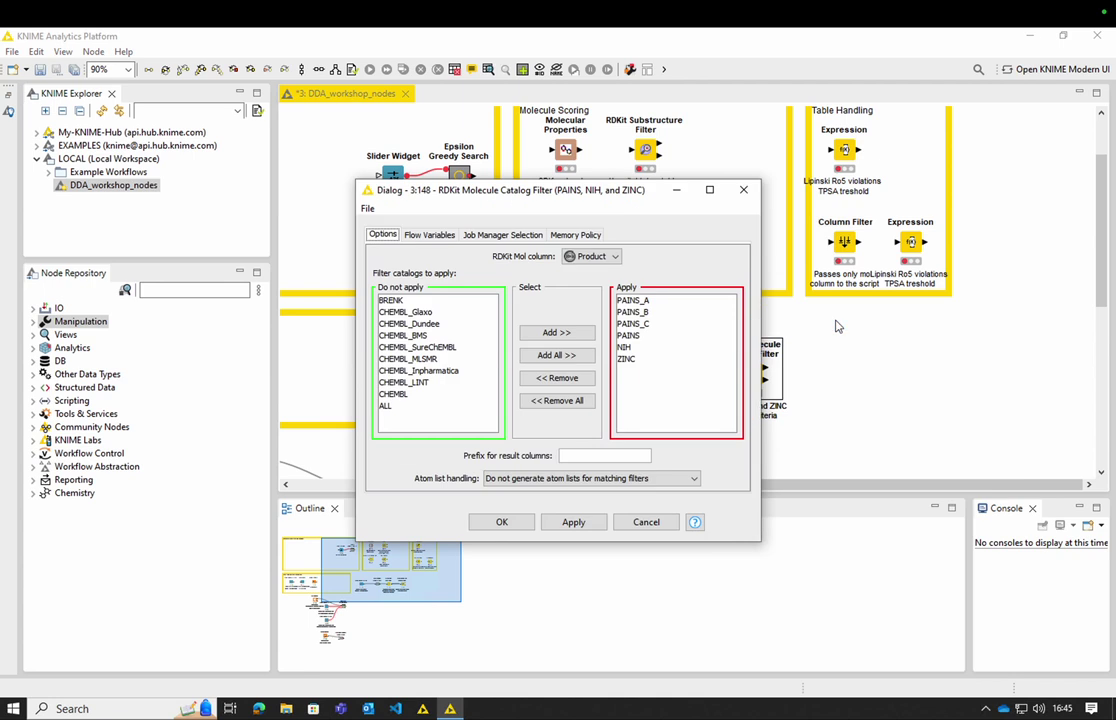
click(419, 302)
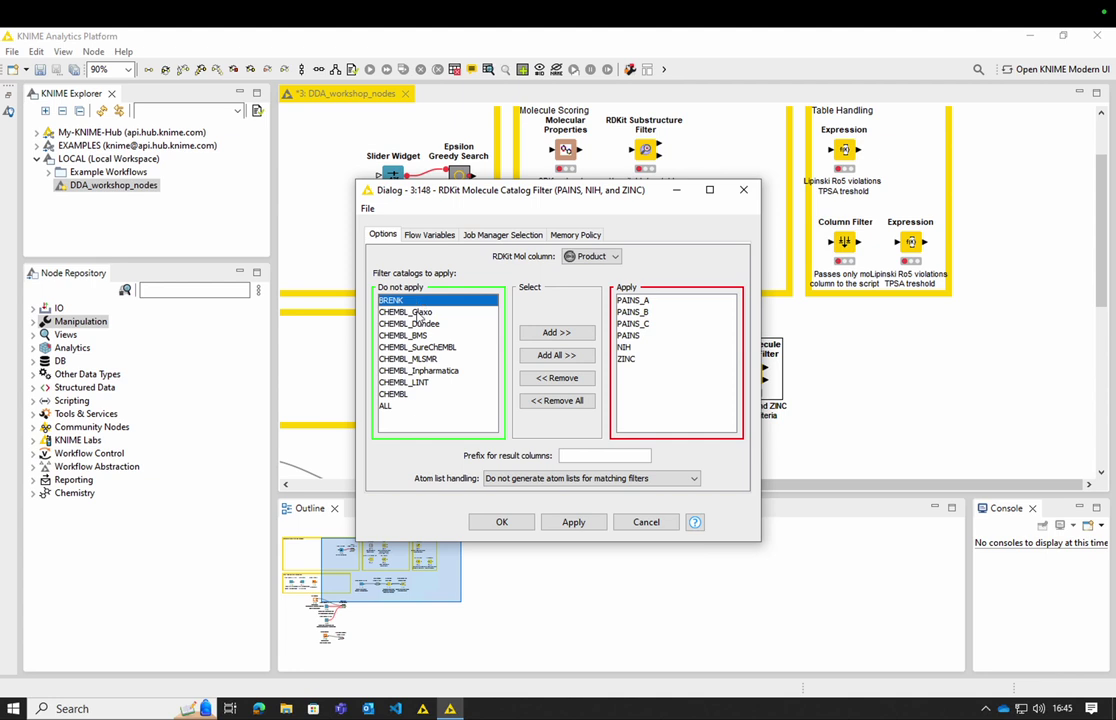
shift+click(409, 396)
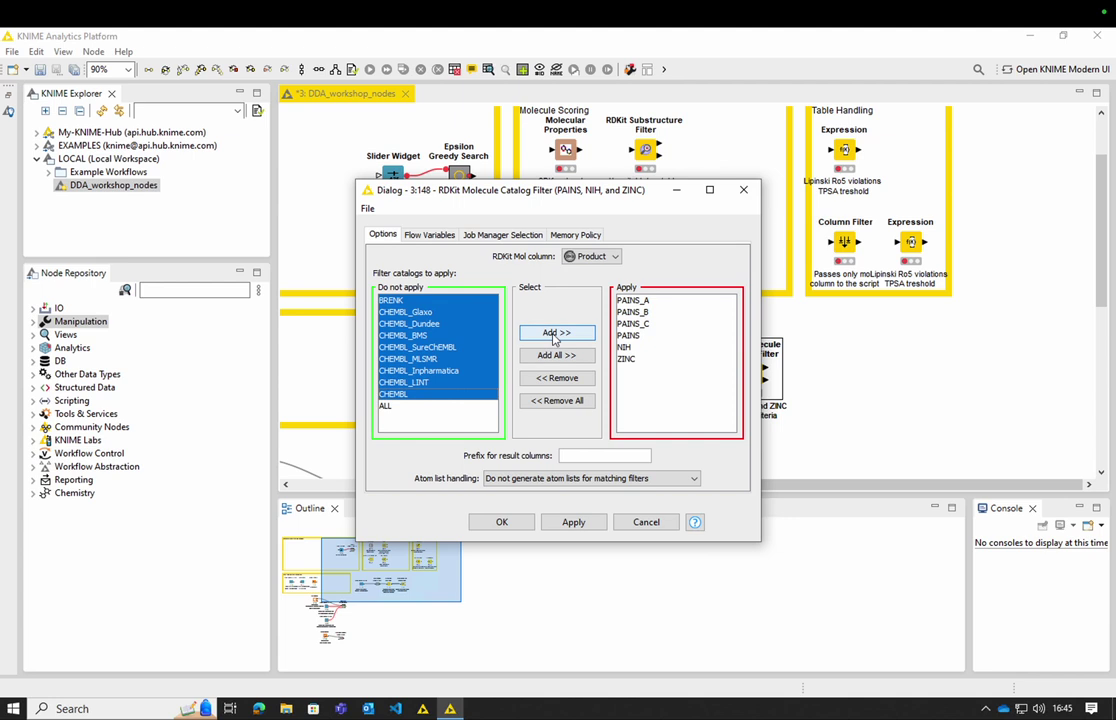
click(424, 302)
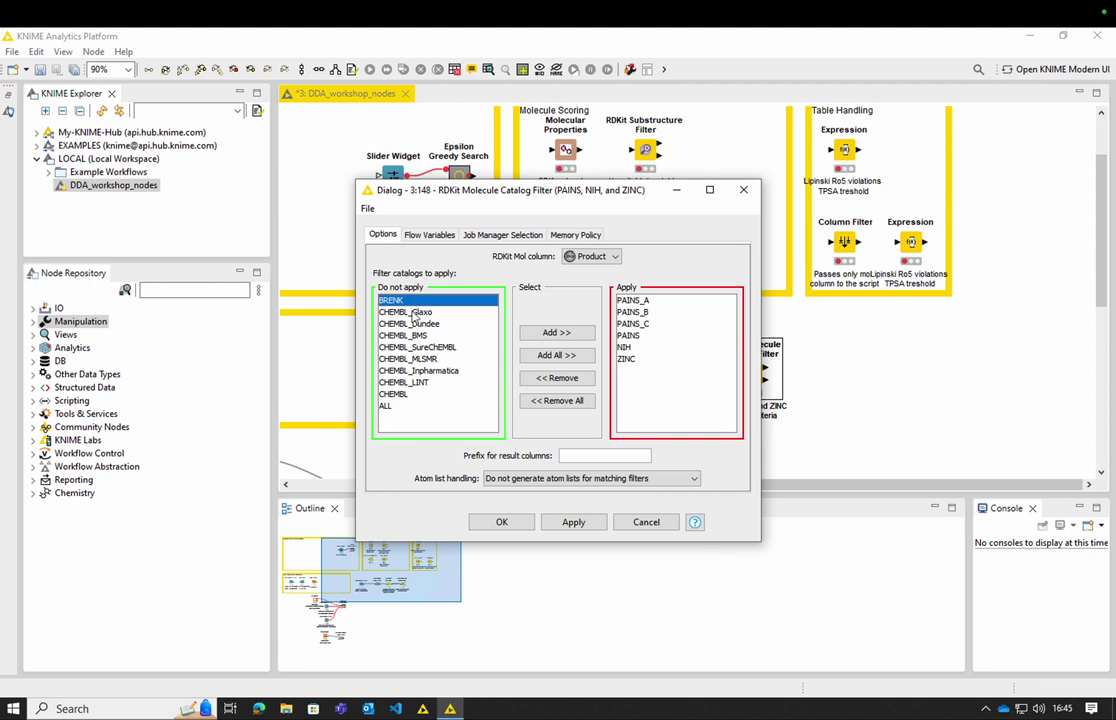
shift+click(401, 396)
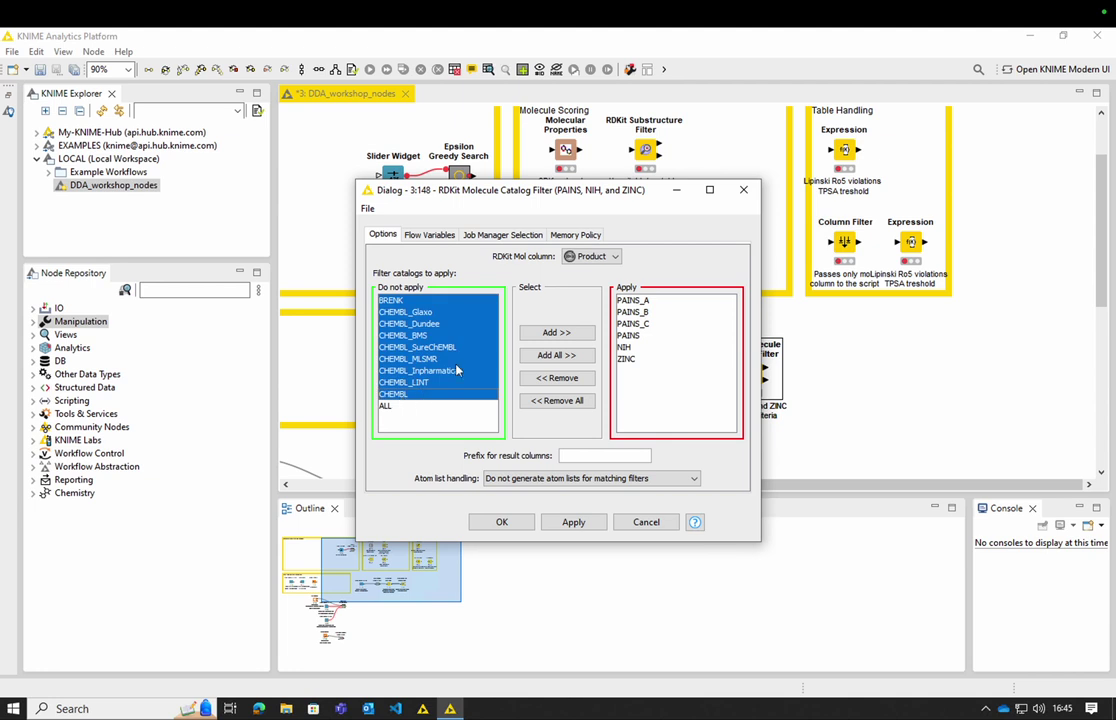
click(556, 333)
click(571, 523)
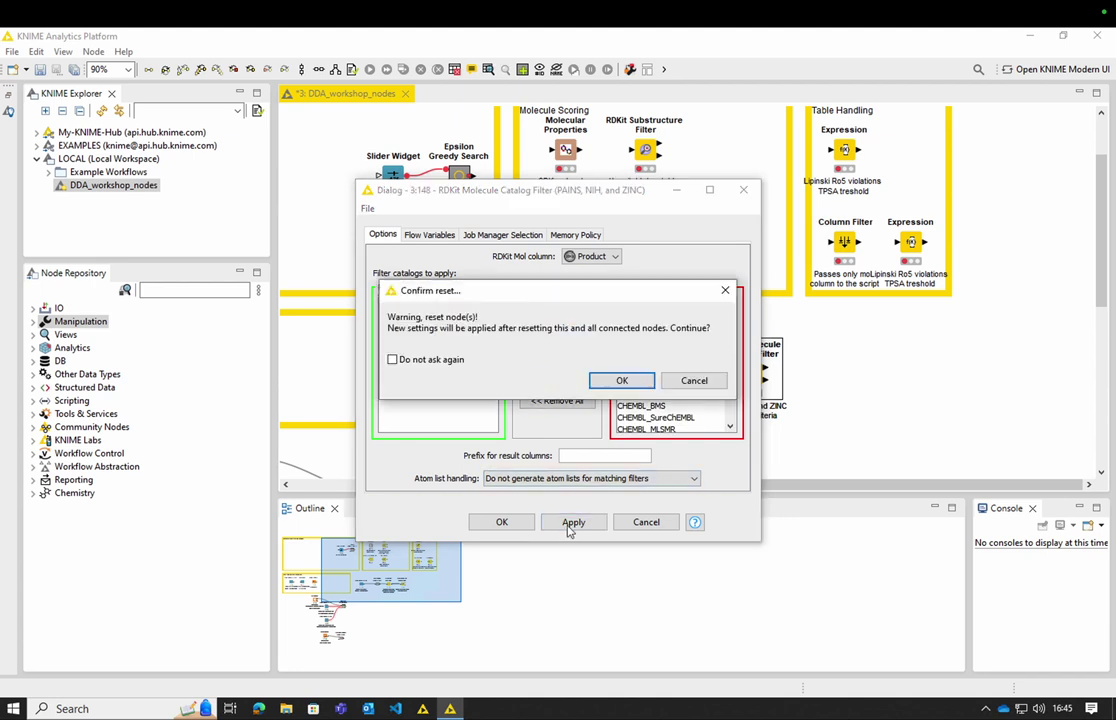
click(621, 380)
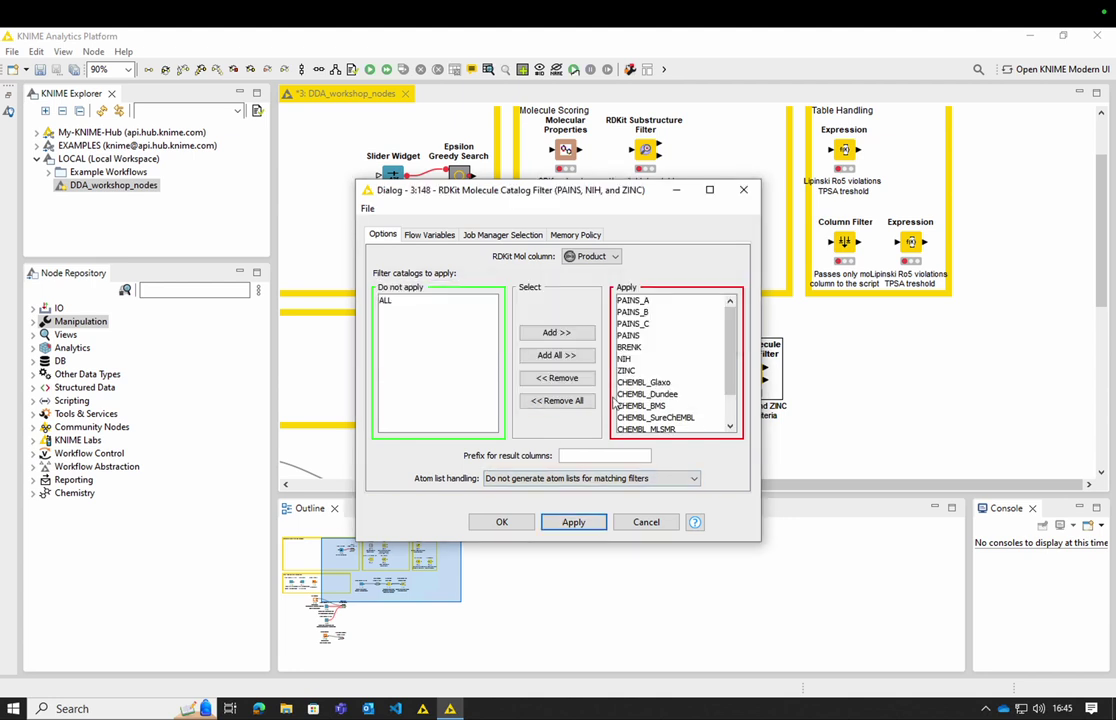
click(497, 524)
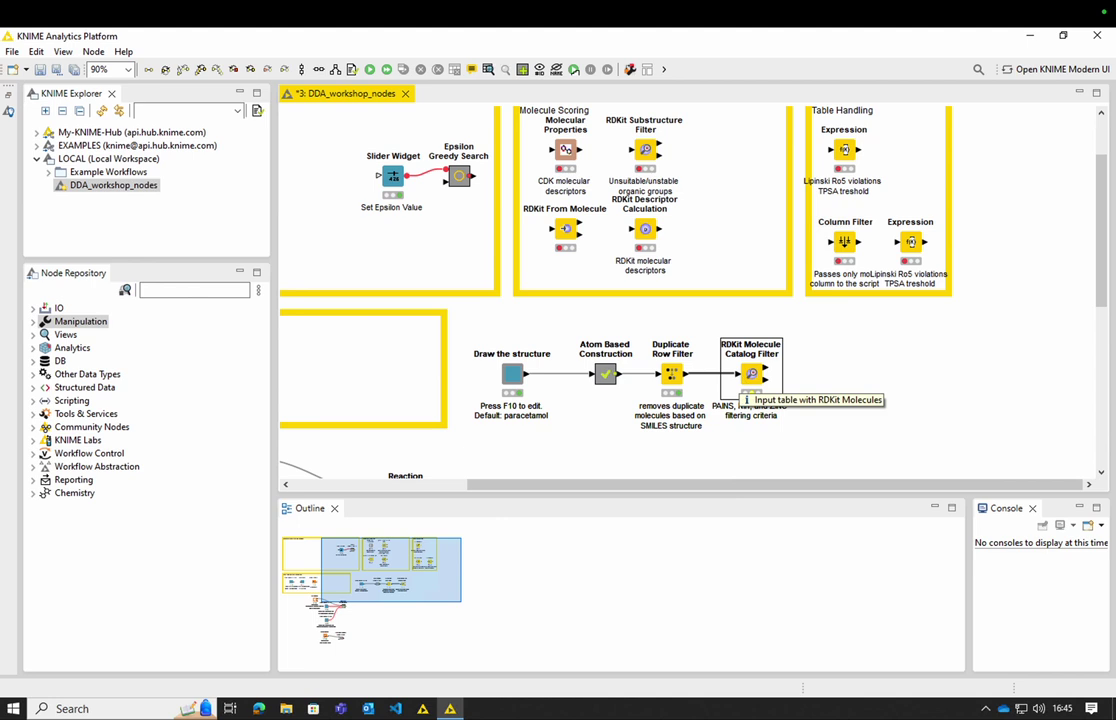
Execute the RDKit Molecule Catalog Filter with the extended catalogs and inspect its Good molecules table
right_click(742, 380)
click(784, 342)
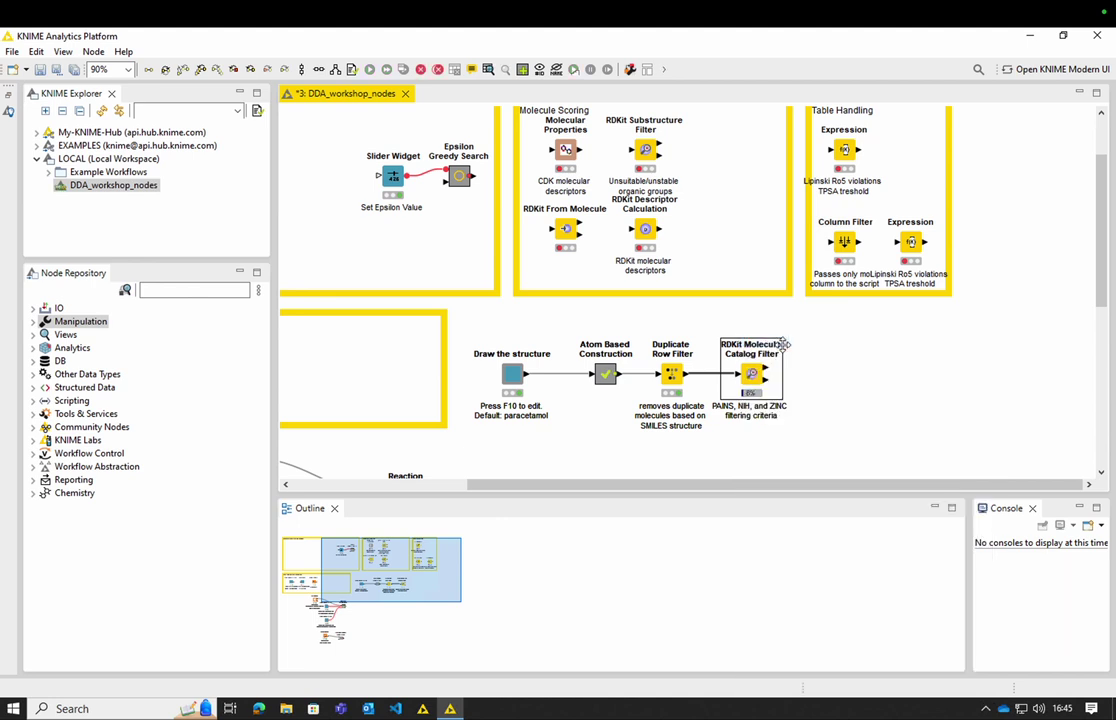
mouse_move(745, 393)
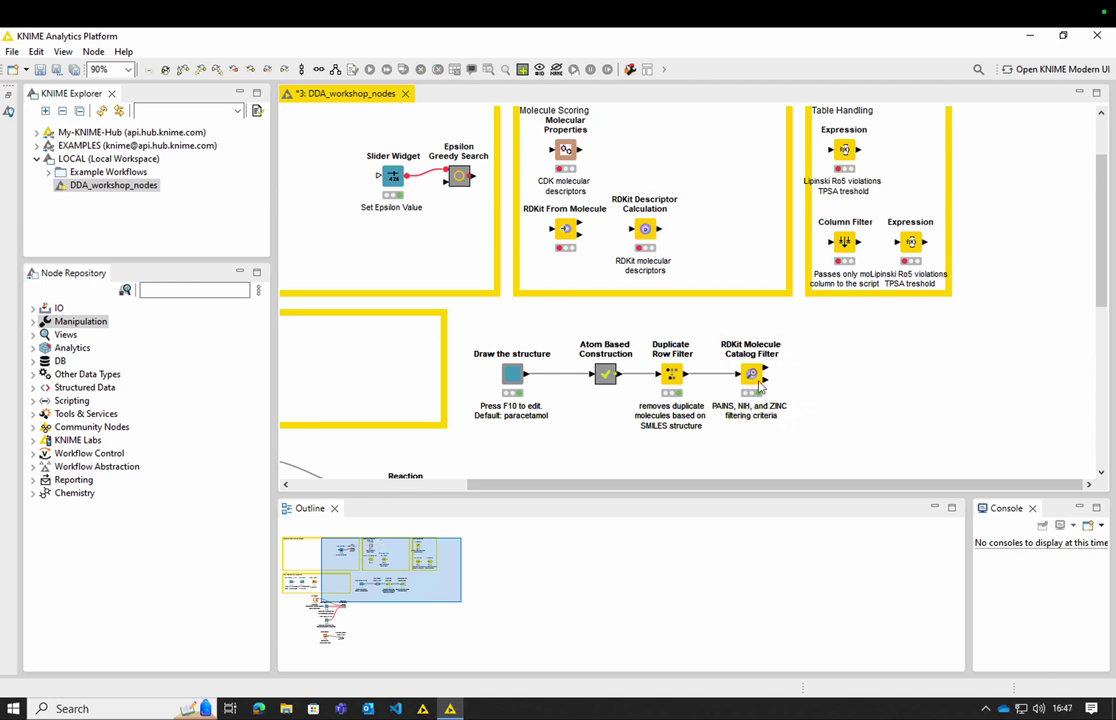
right_click(760, 388)
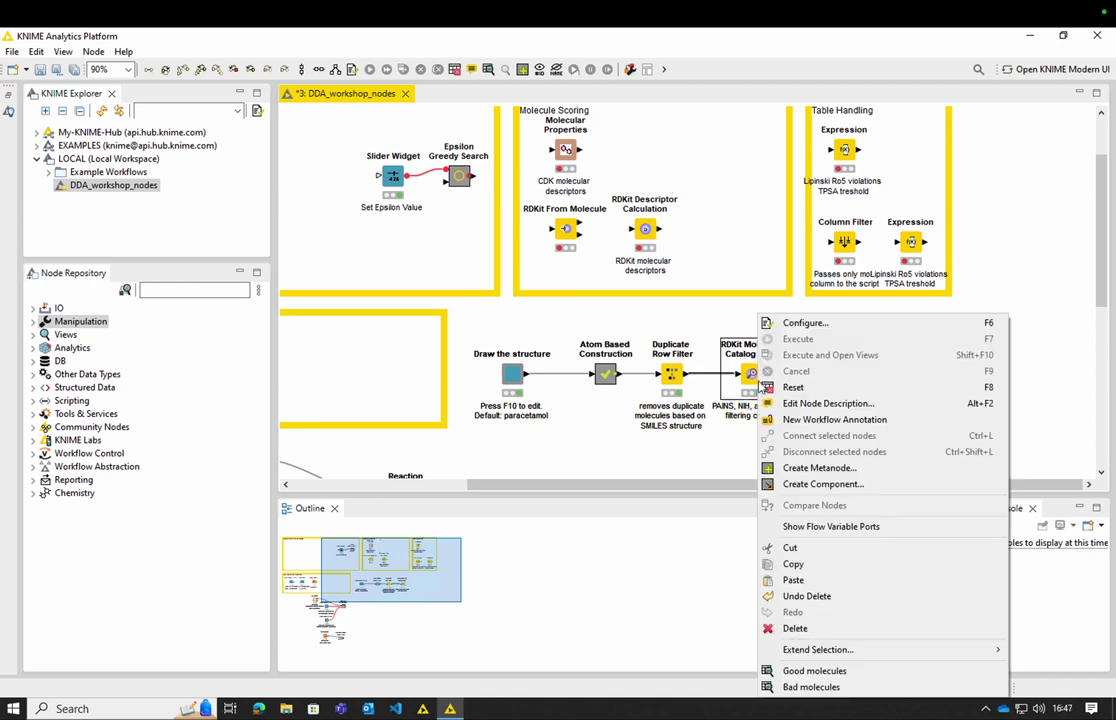
click(862, 671)
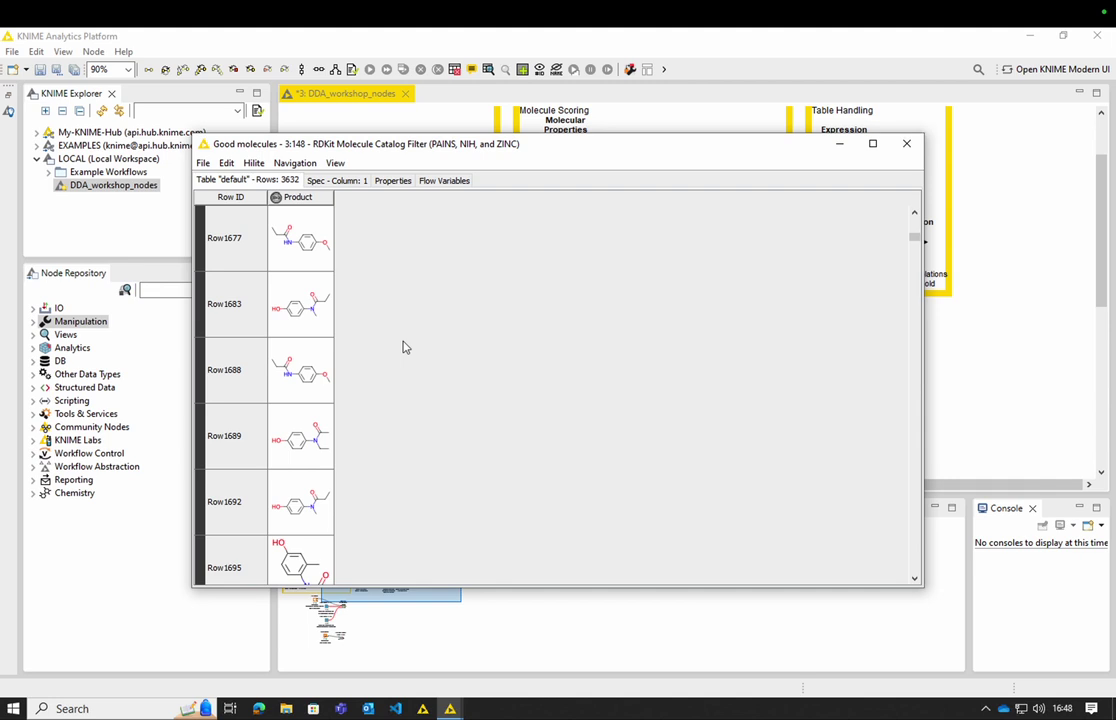
scroll(404, 346, down, 6)
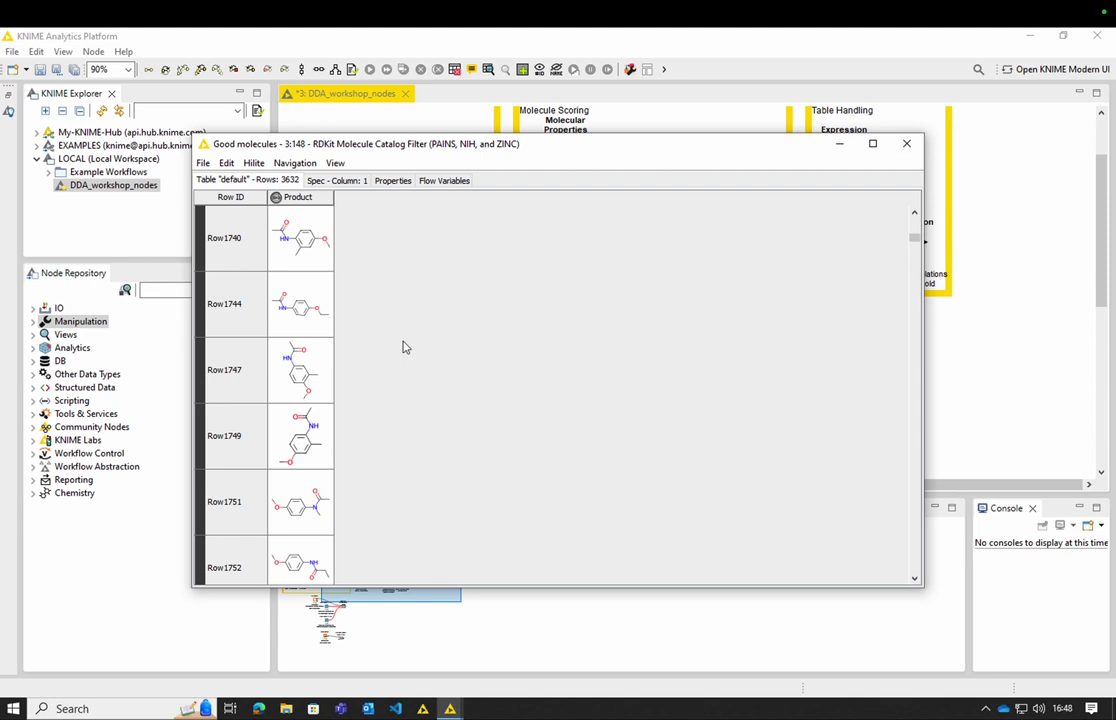
click(905, 146)
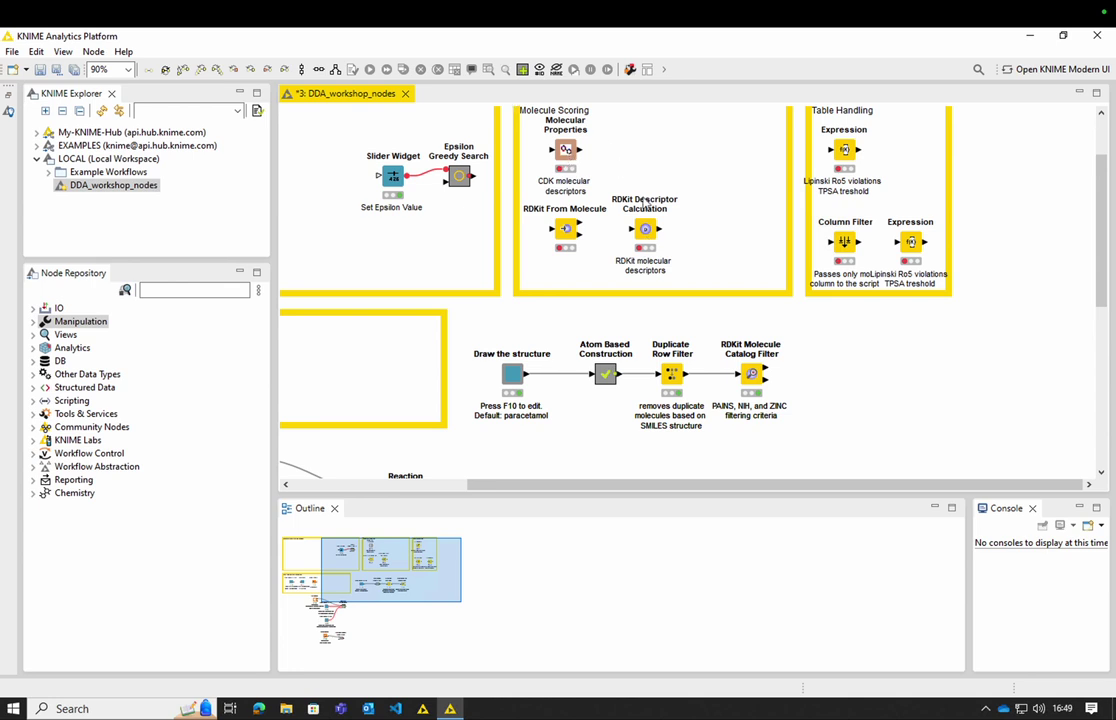
Move the RDKit Descriptor Calculation node from Molecule Scoring to beside the RDKit Molecule Catalog Filter and connect the filter's Good molecules output to it
drag(645, 228, 845, 372)
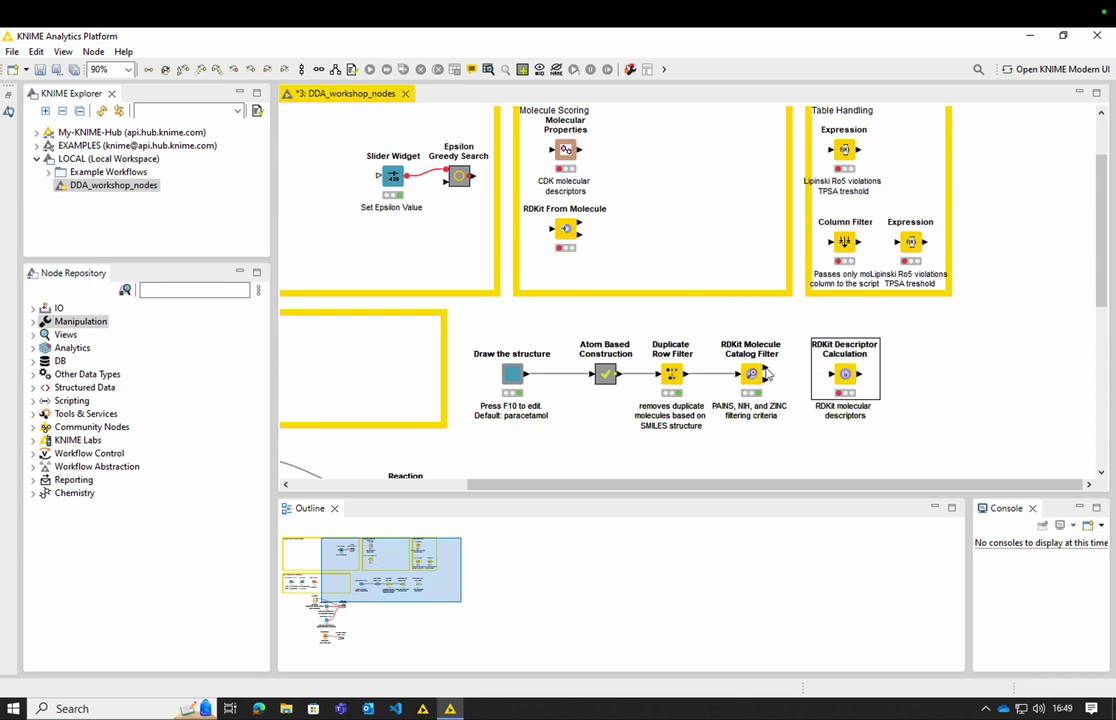
drag(767, 373, 836, 374)
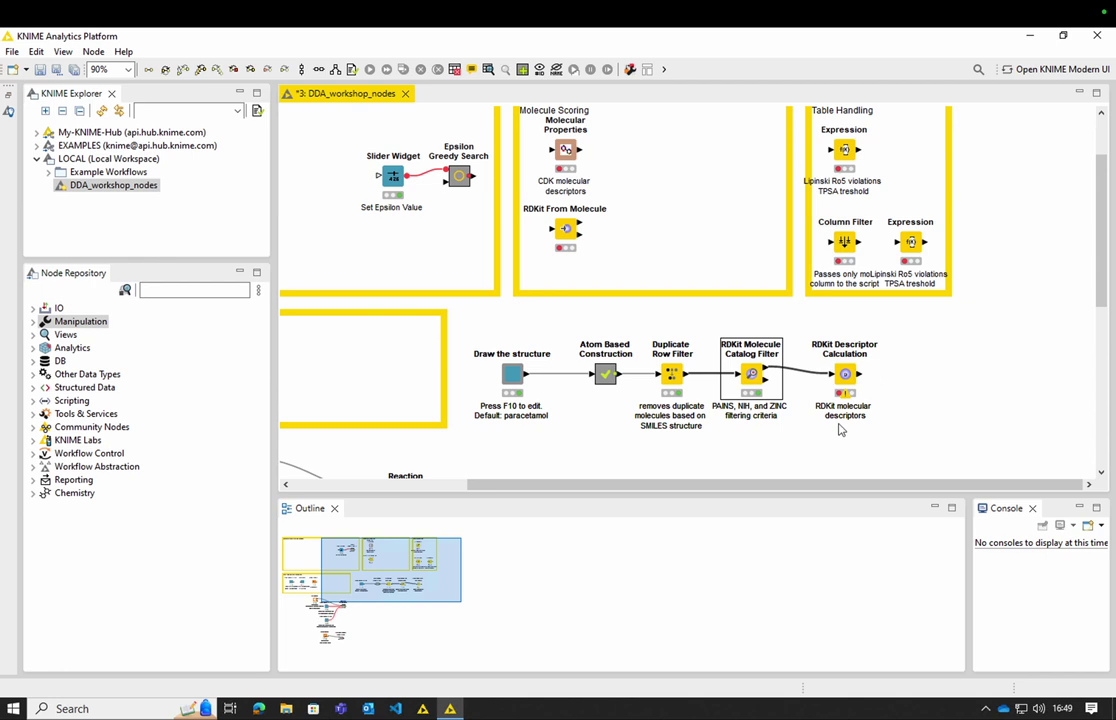
Add NumAmideBonds to the included descriptors of the RDKit Descriptor Calculation node and apply the configuration
mouse_move(847, 403)
right_click(846, 396)
click(894, 340)
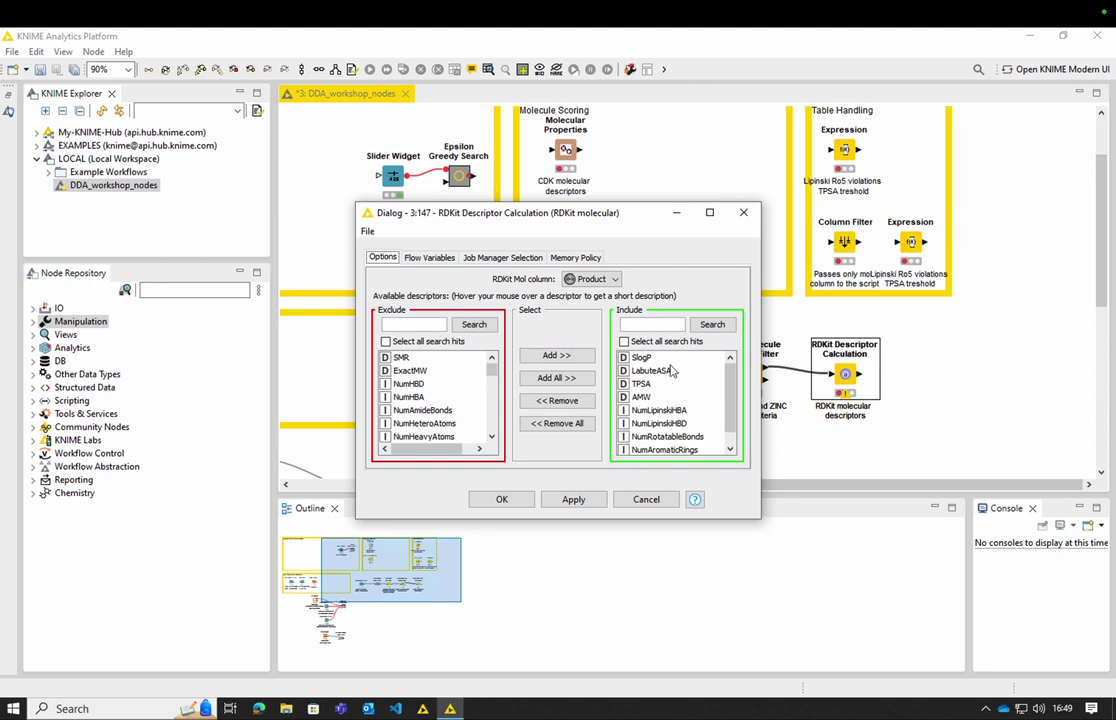
mouse_move(726, 386)
mouse_down()
mouse_move(730, 398)
mouse_move(738, 367)
mouse_up()
scroll(405, 410, down, 5)
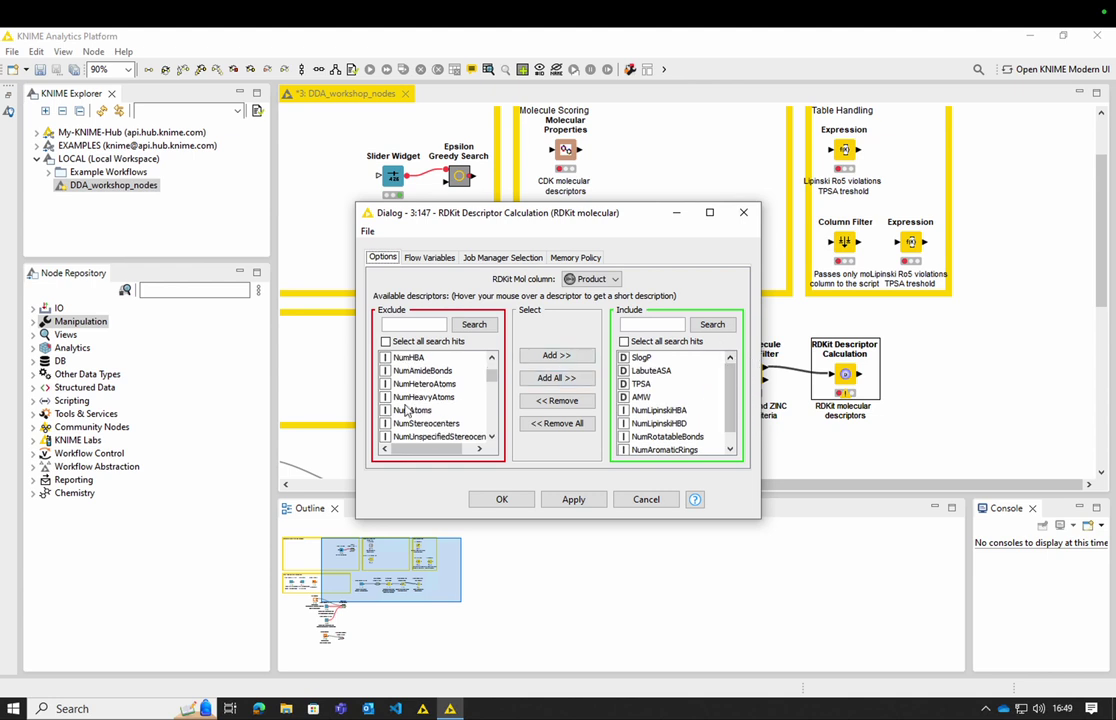
scroll(408, 412, up, 5)
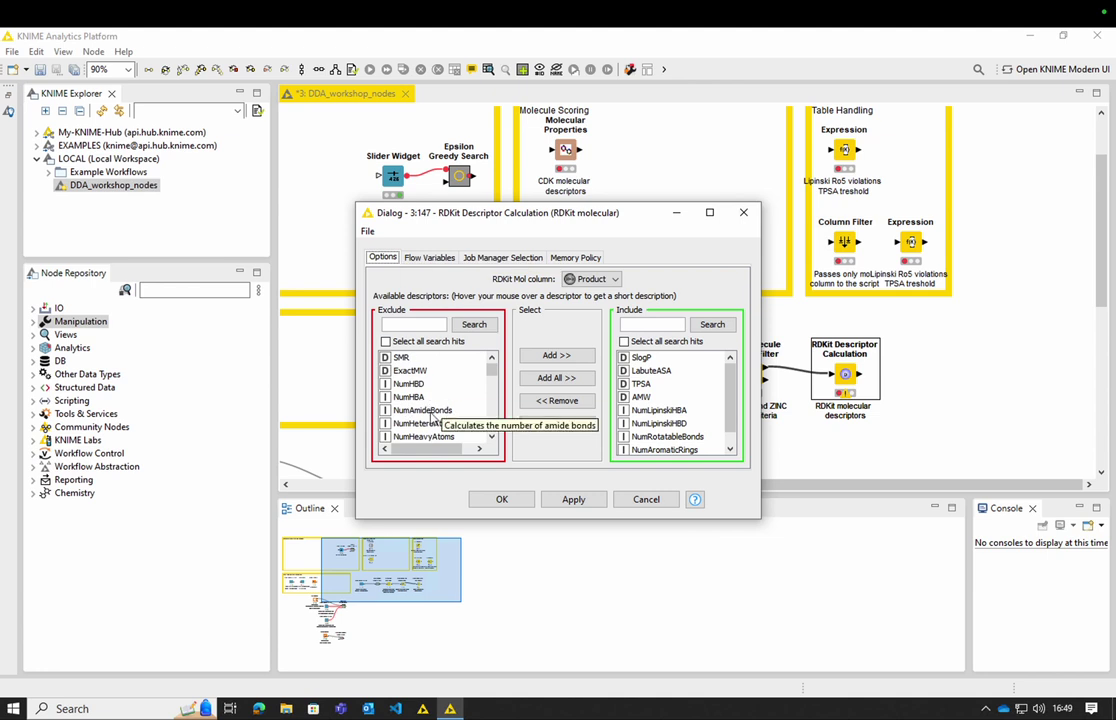
click(430, 411)
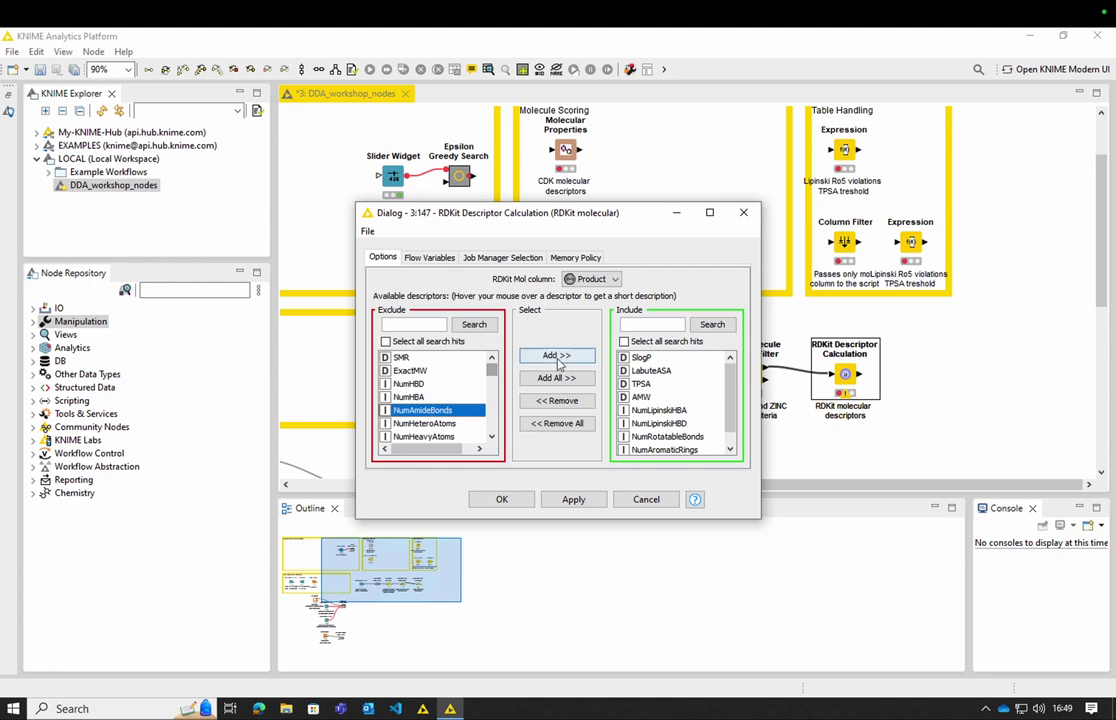
click(557, 358)
scroll(675, 415, down, 1)
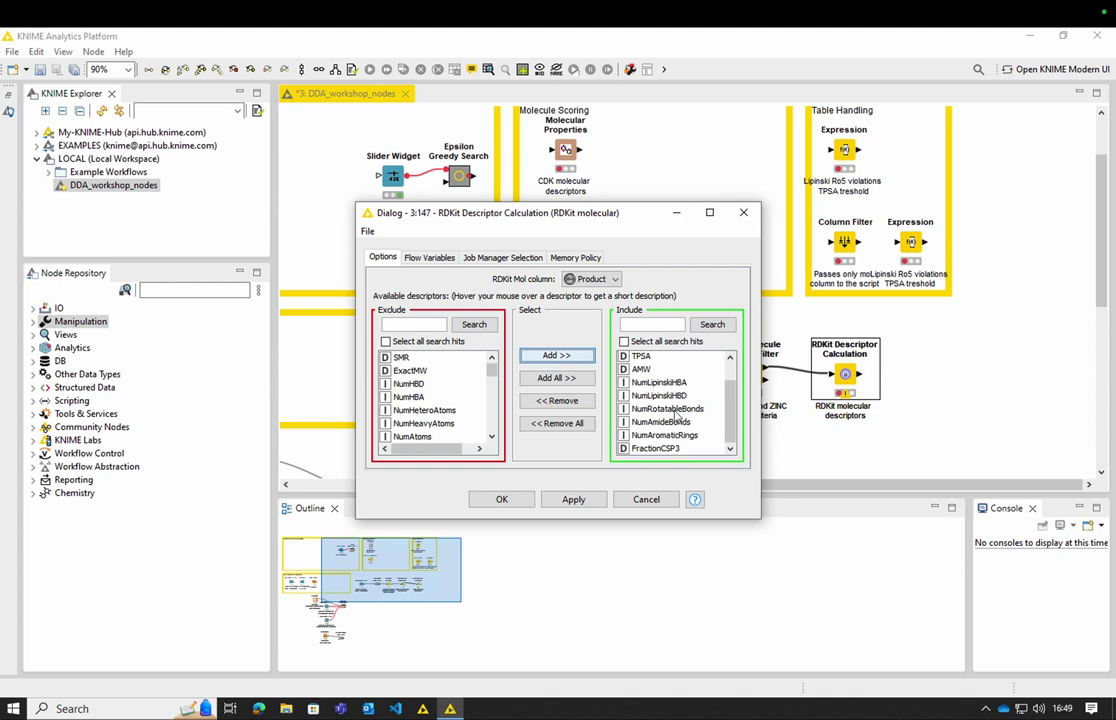
click(571, 499)
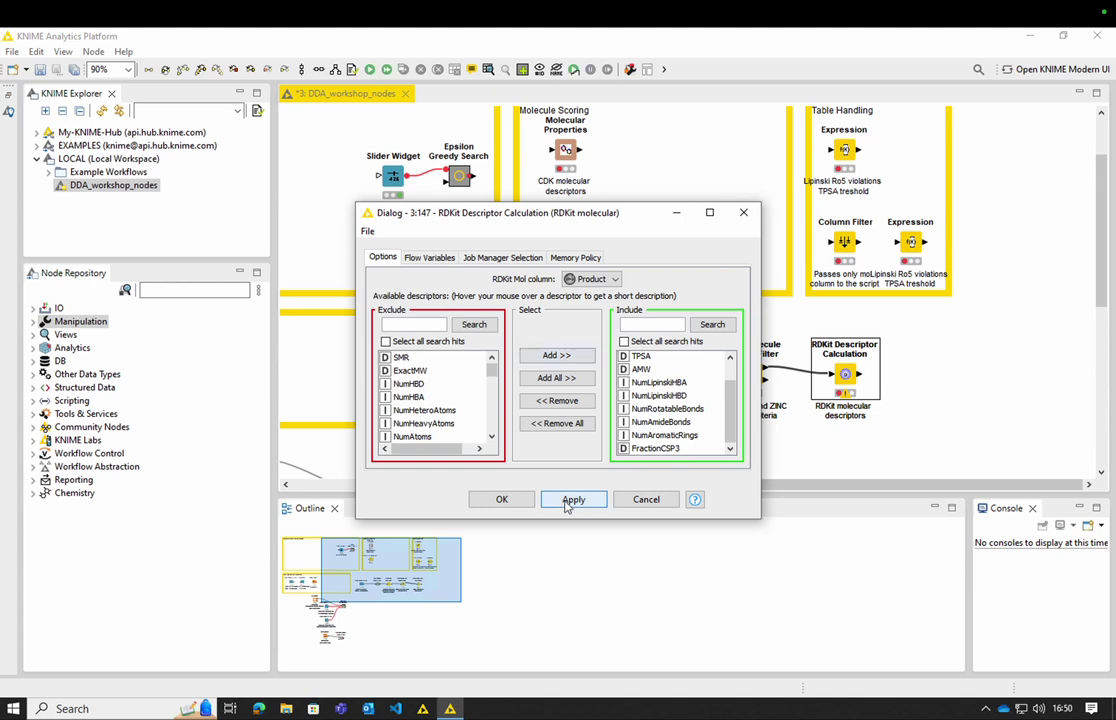
click(505, 502)
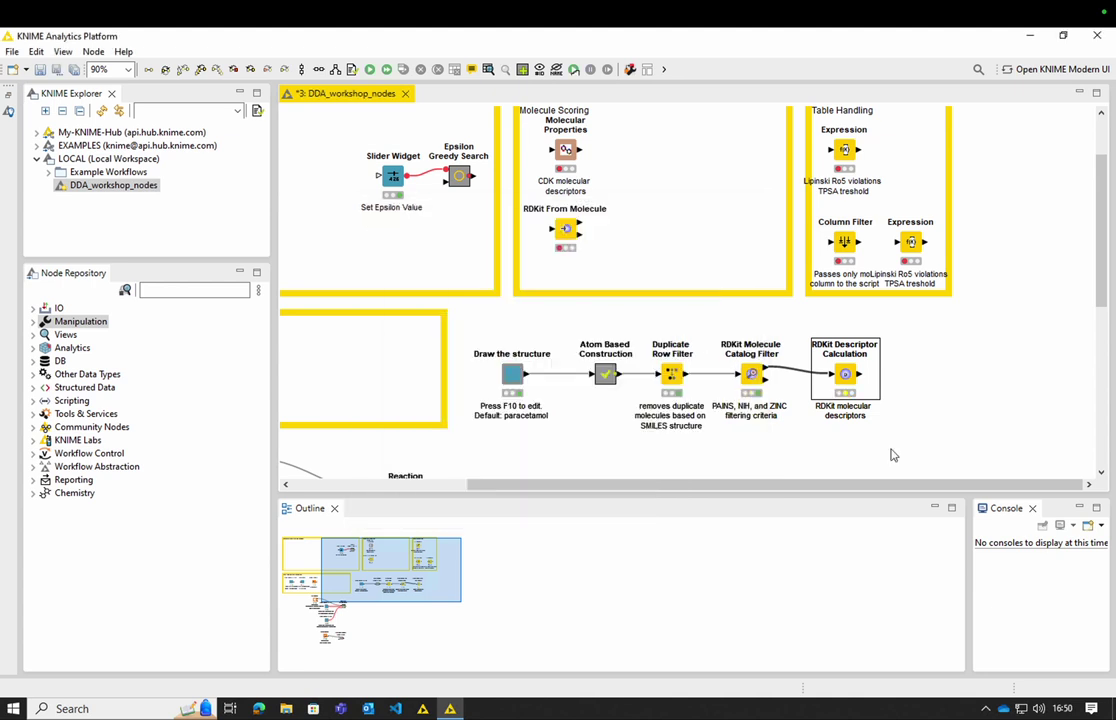
Execute the RDKit Descriptor Calculation node and inspect its Molecules with calculated descriptors table
right_click(847, 382)
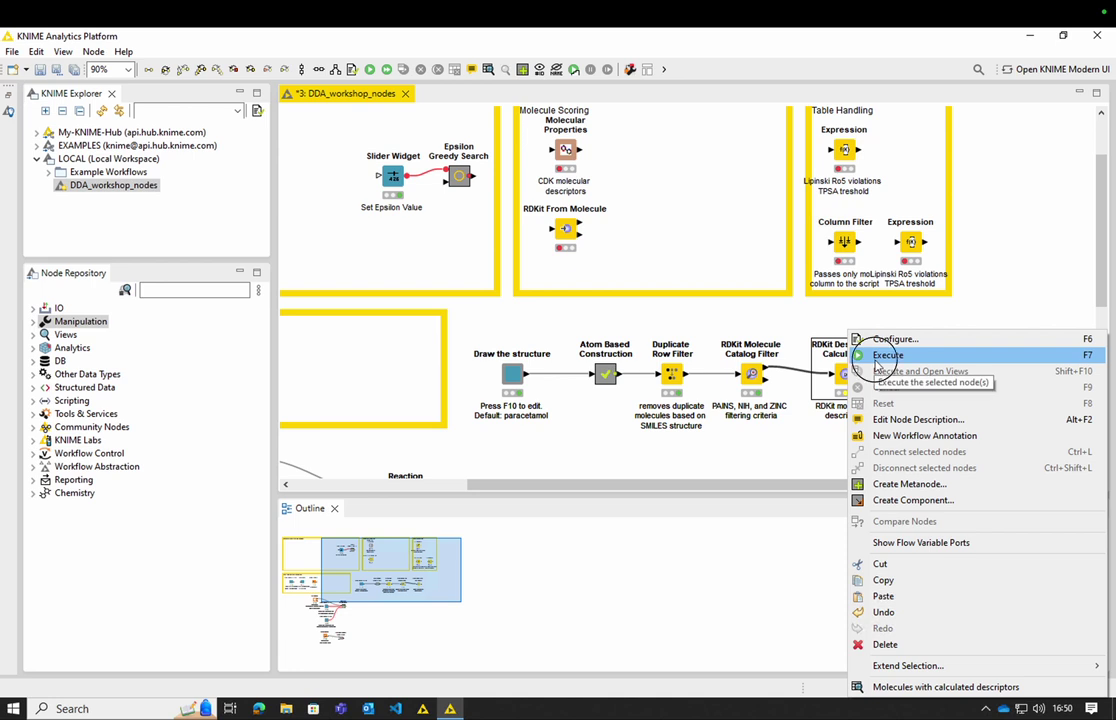
click(876, 356)
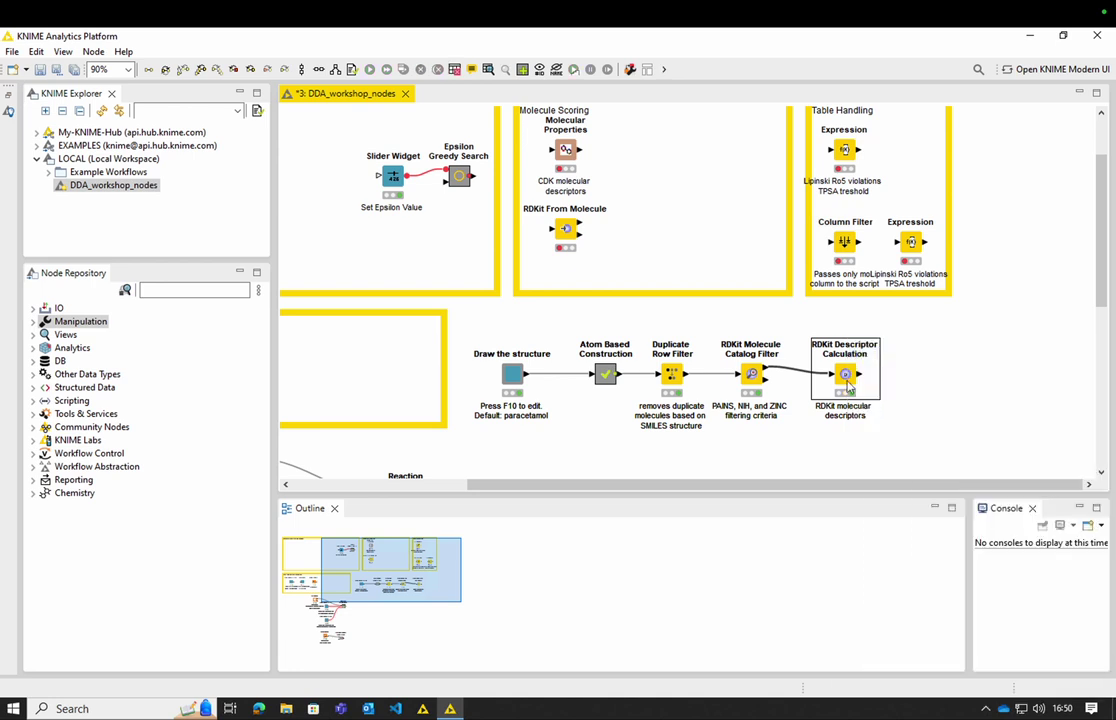
right_click(847, 388)
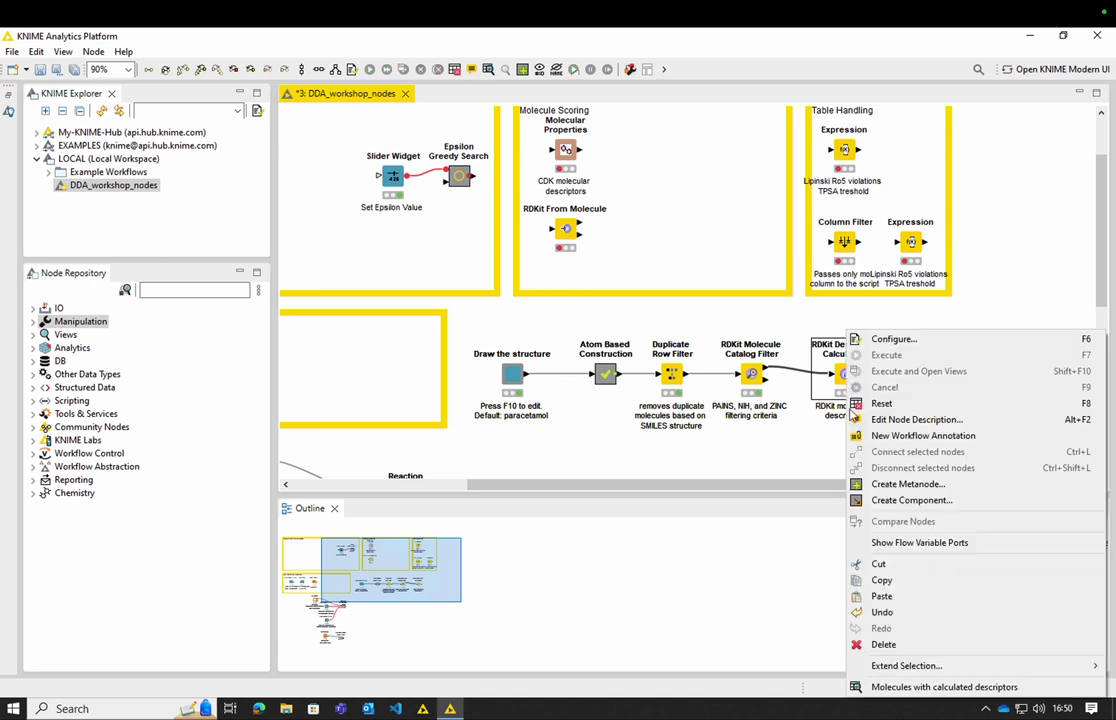
click(917, 688)
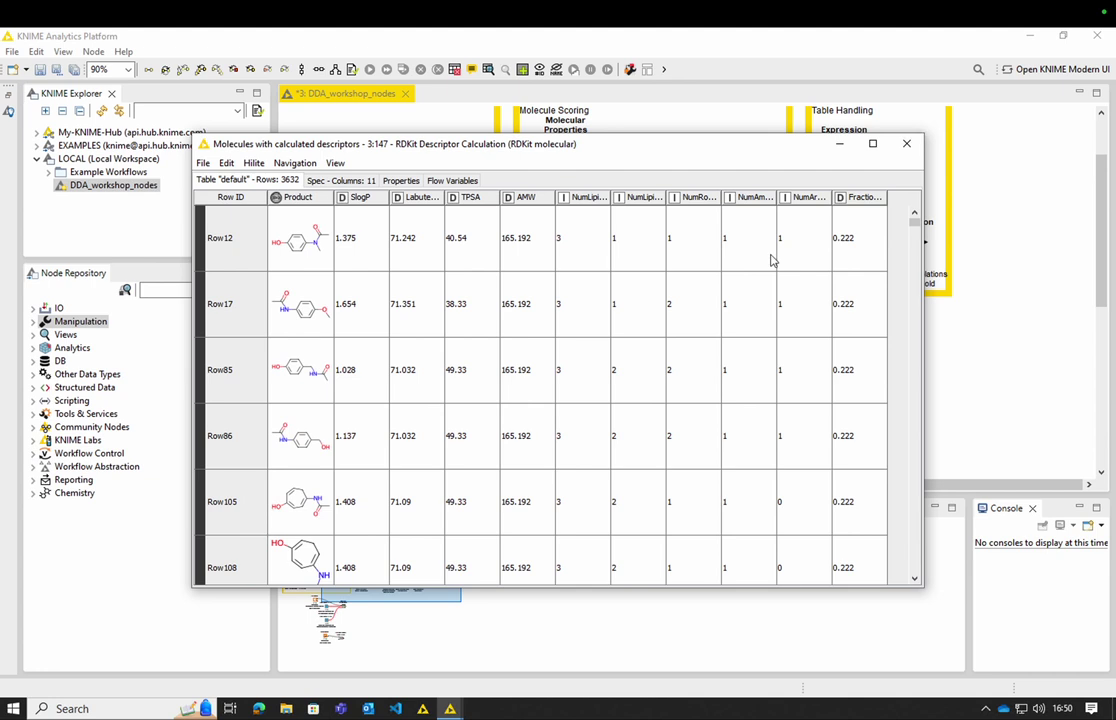
scroll(702, 344, down, 3)
scroll(700, 343, down, 10)
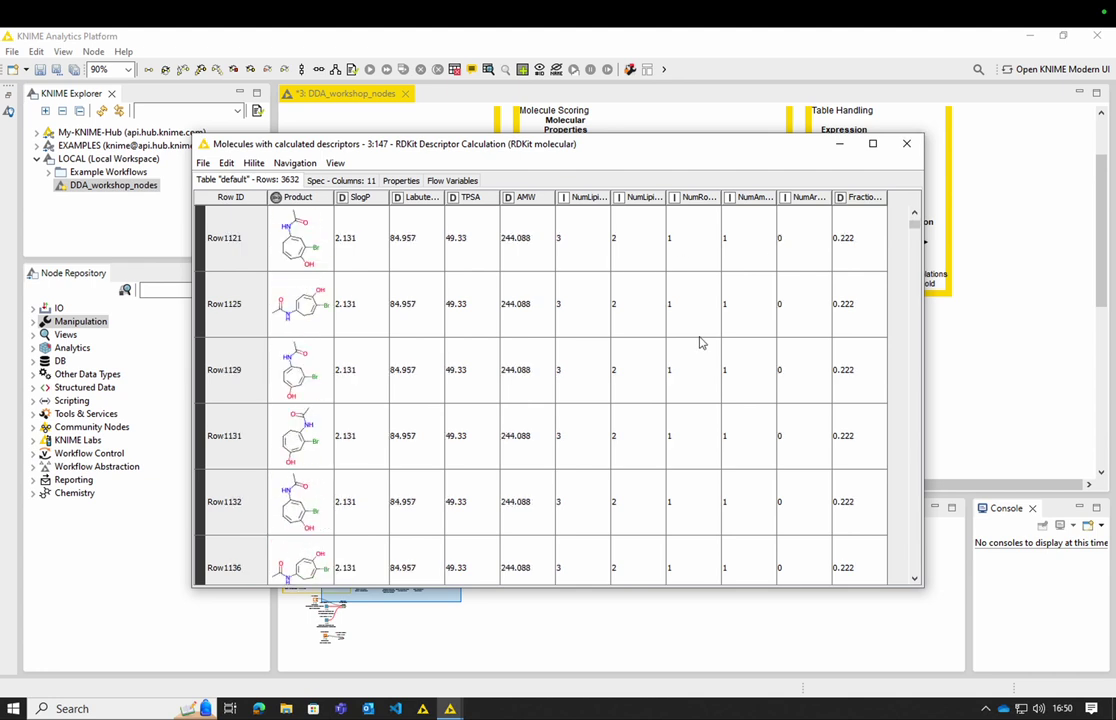
scroll(700, 343, down, 10)
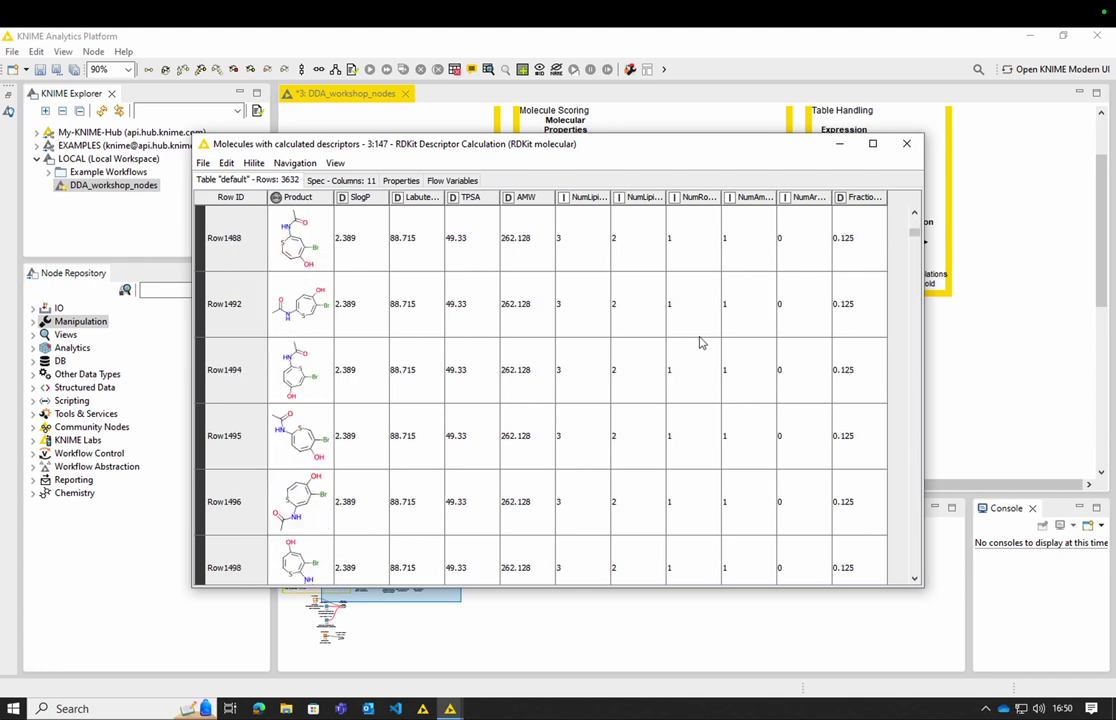
click(906, 143)
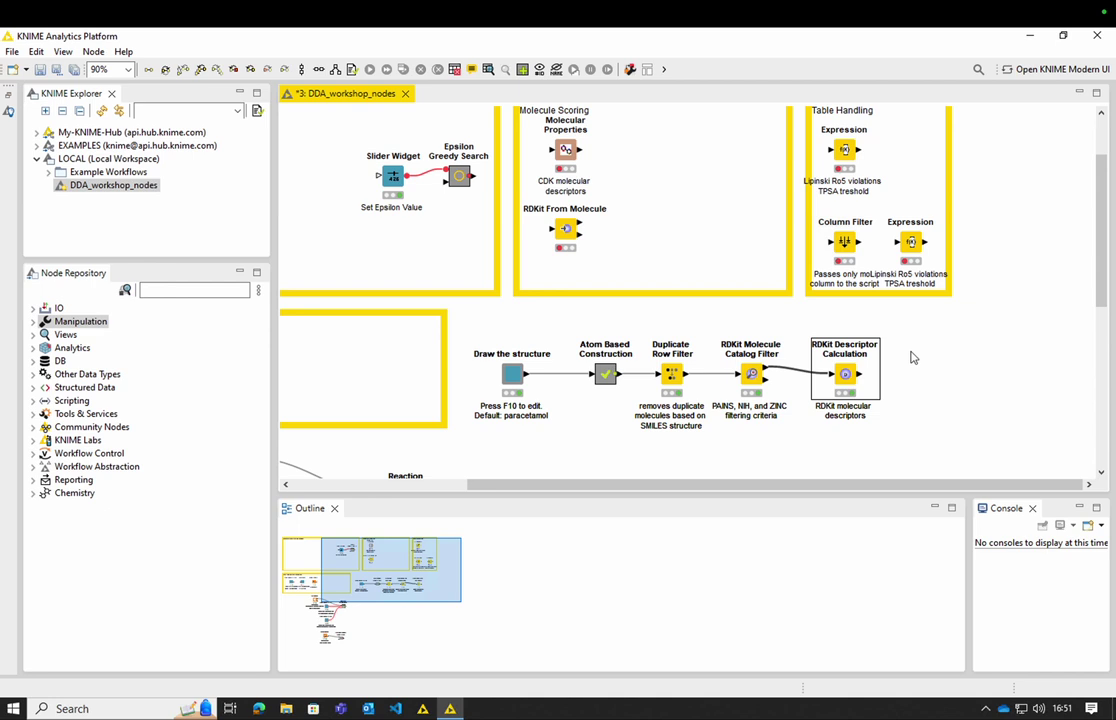
Move the upper Expression node from Table Handling to beside RDKit Descriptor Calculation and connect the descriptor output to it
click(845, 150)
drag(847, 152, 924, 374)
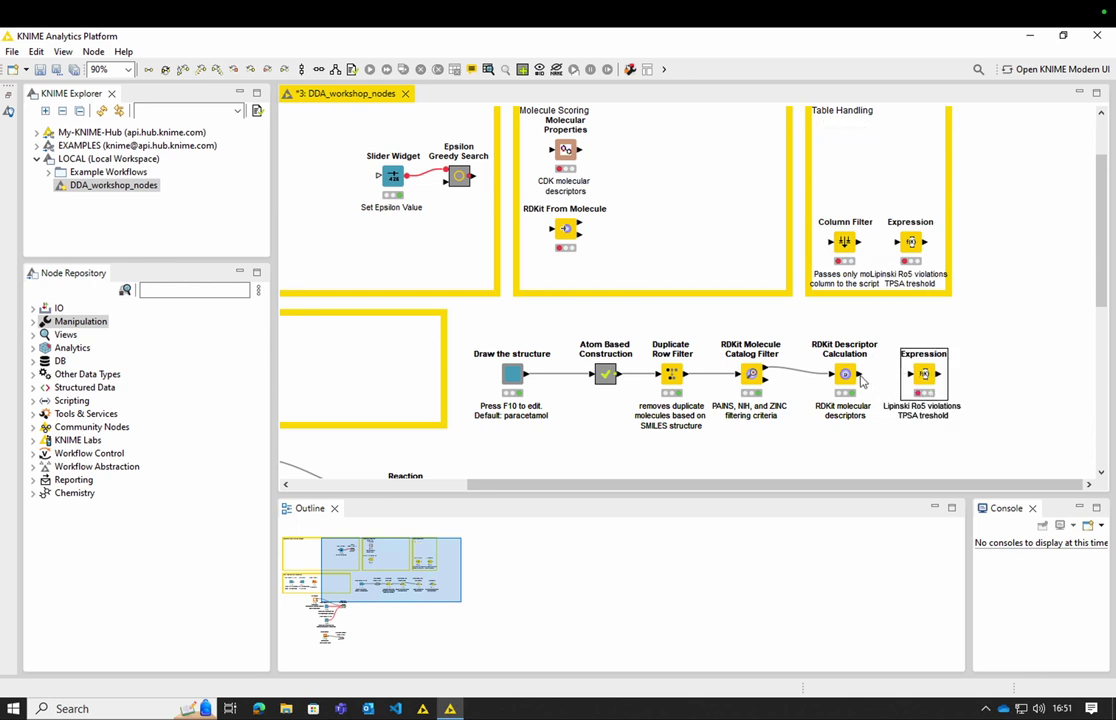
drag(857, 374, 910, 376)
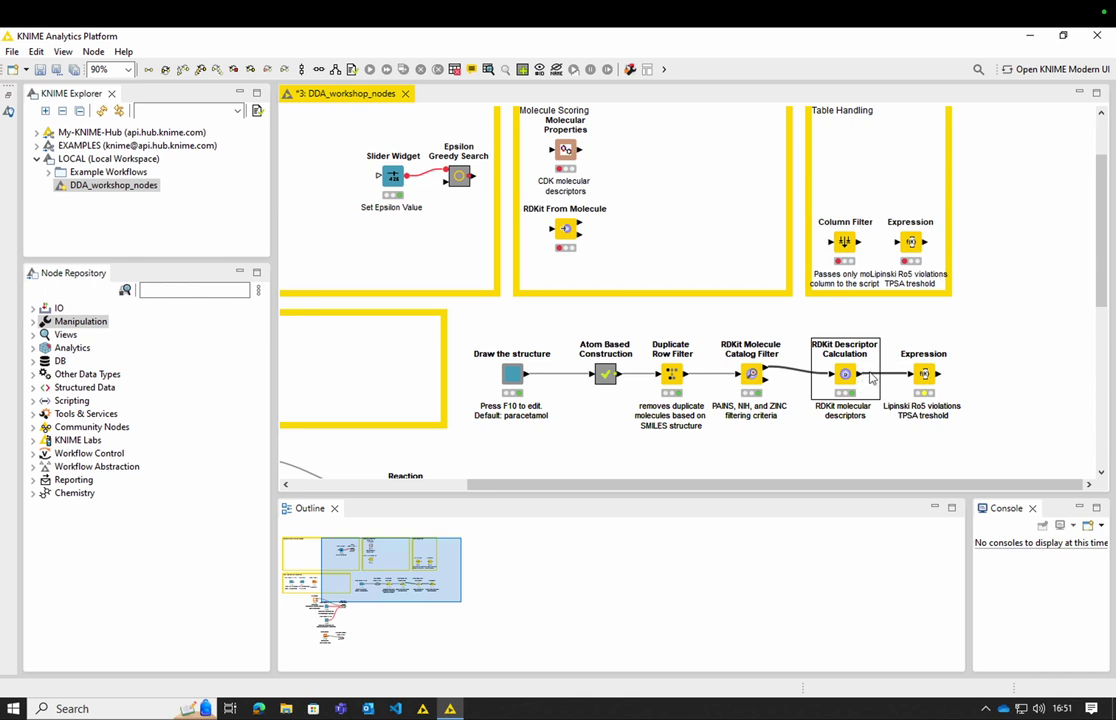
Execute the Expression node connected to RDKit Descriptor Calculation and open its output table
right_click(926, 385)
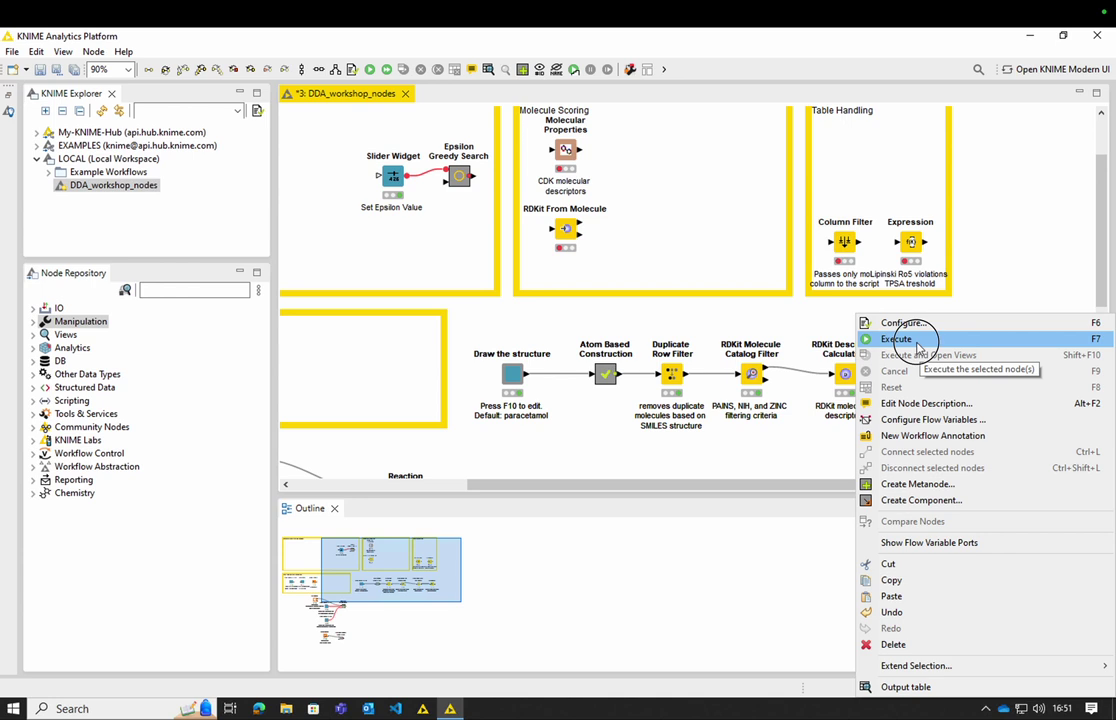
click(917, 345)
right_click(926, 385)
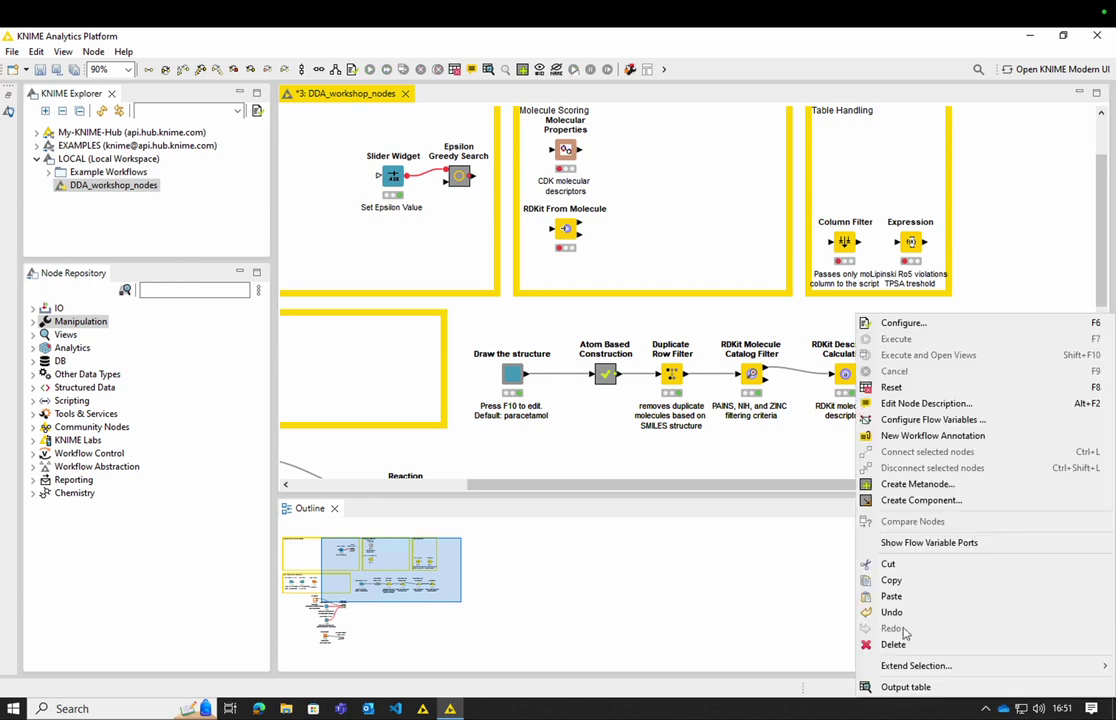
click(920, 688)
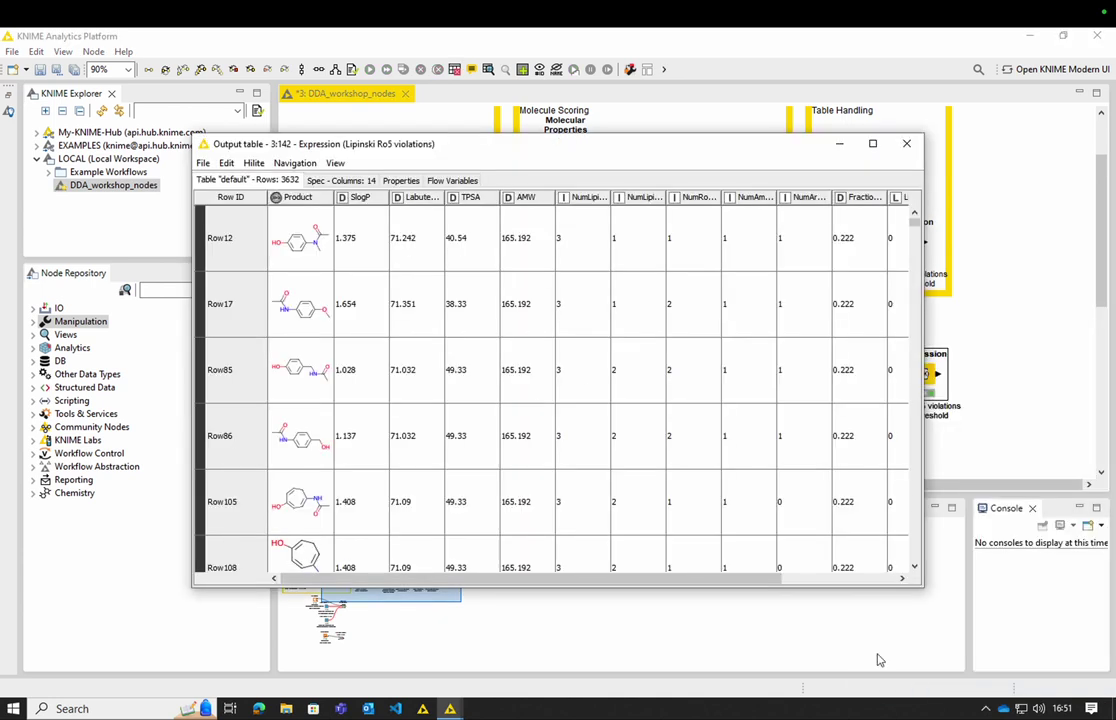
Widen the Lipinski Ro5 violations, TPSA treshold and Rotatable bonds violation columns to inspect them, and close the table
drag(768, 578, 897, 580)
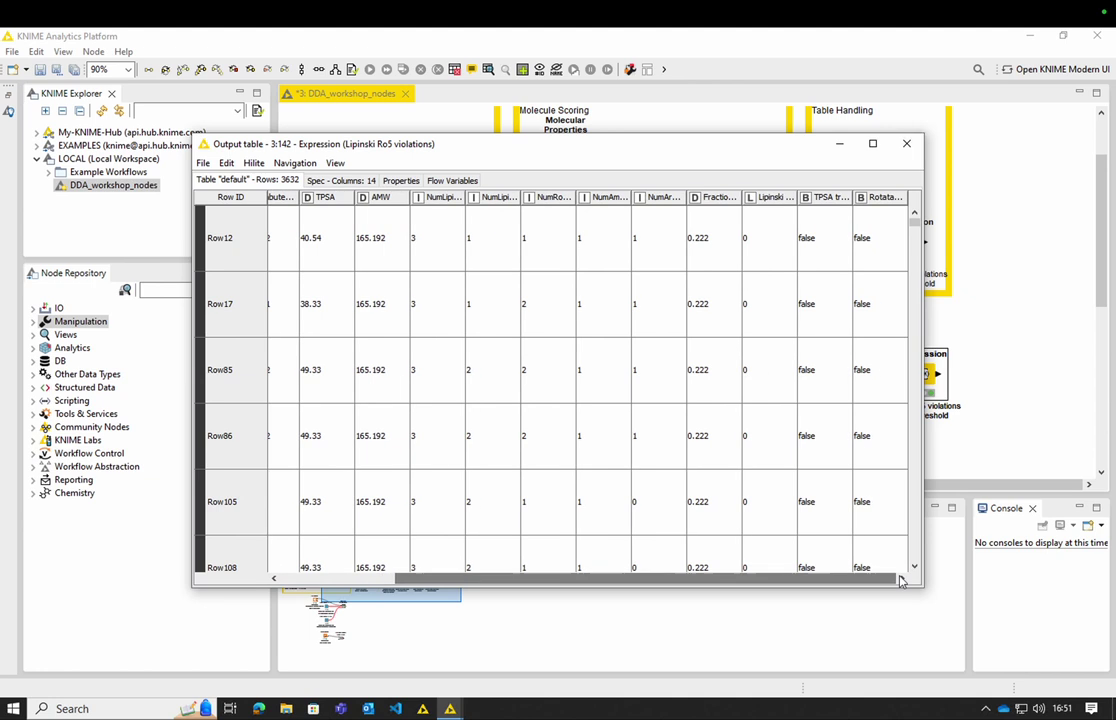
drag(795, 201, 846, 203)
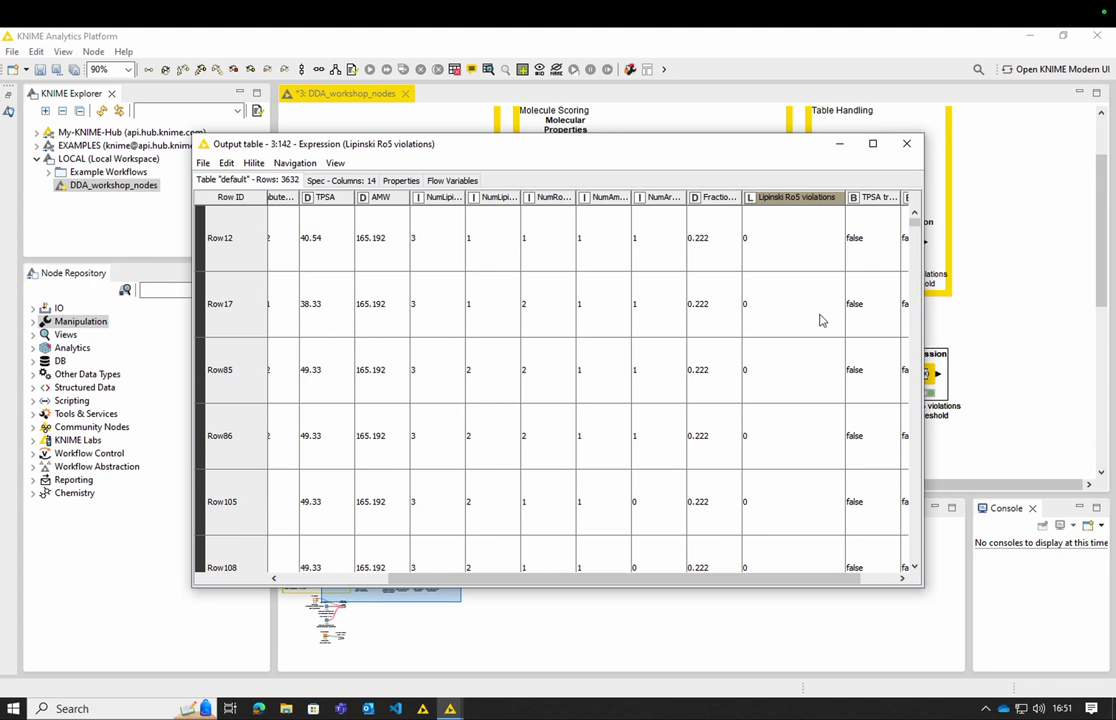
click(834, 584)
drag(834, 586, 879, 580)
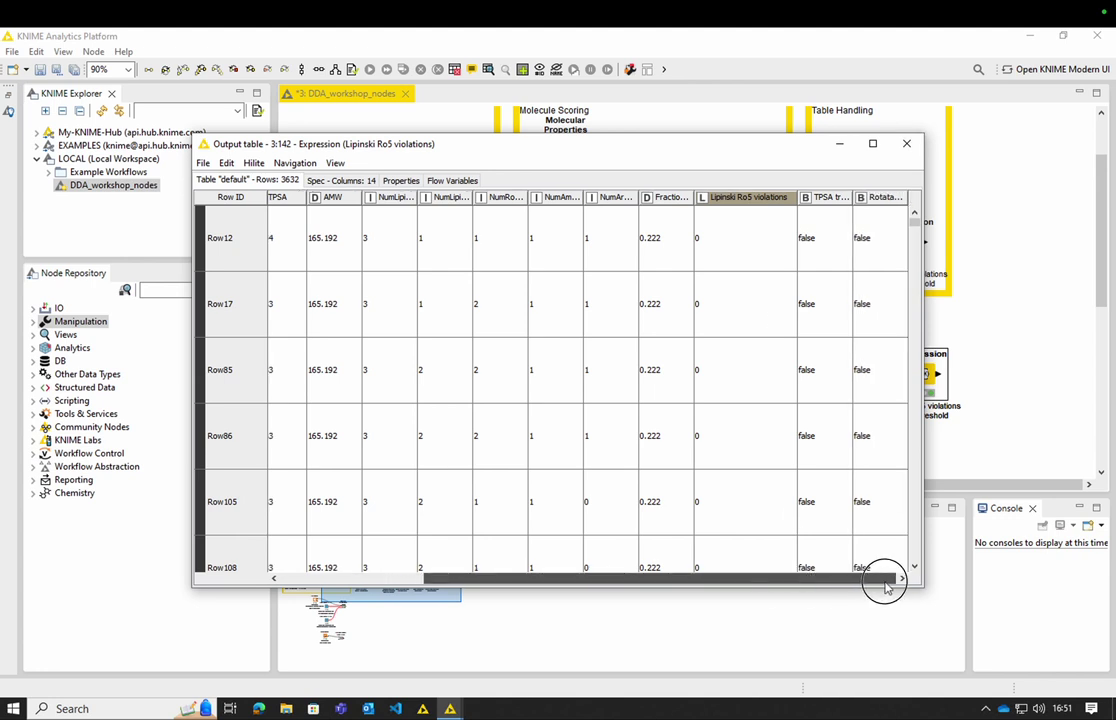
drag(854, 199, 914, 200)
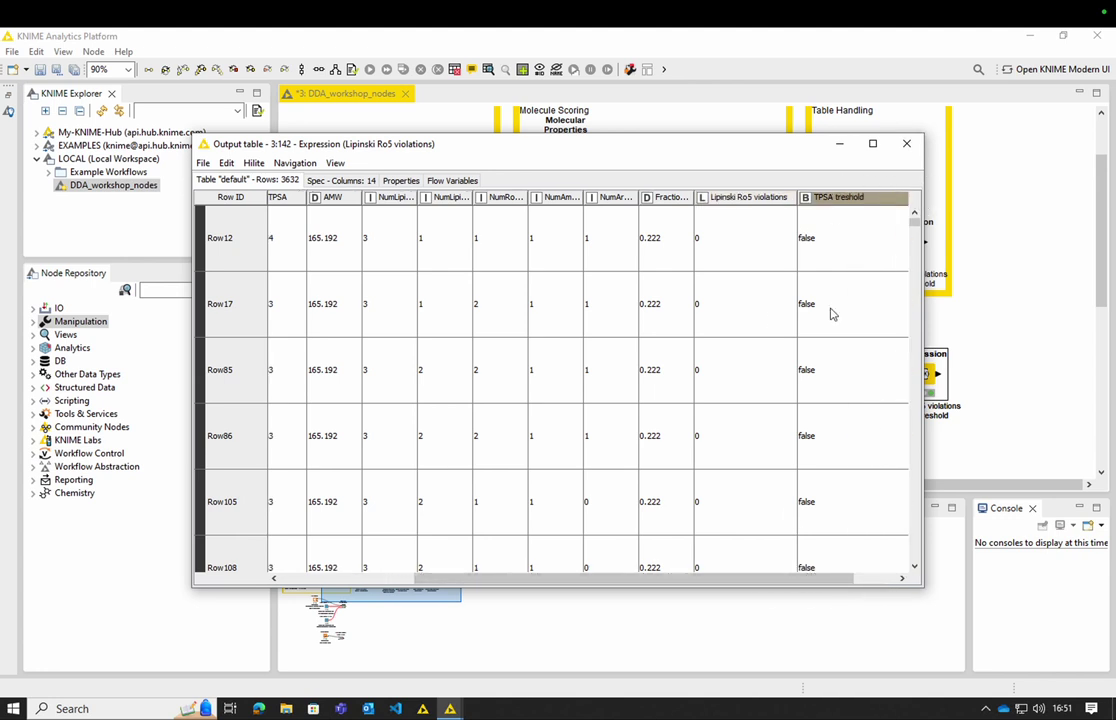
drag(856, 581, 885, 581)
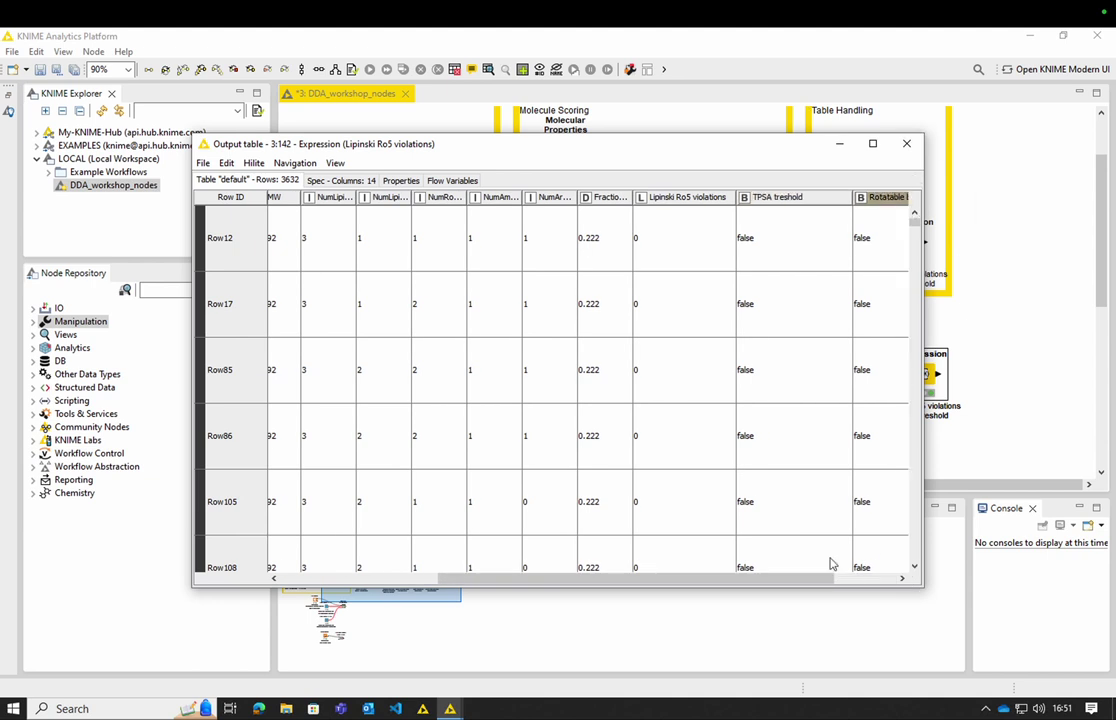
drag(807, 580, 870, 580)
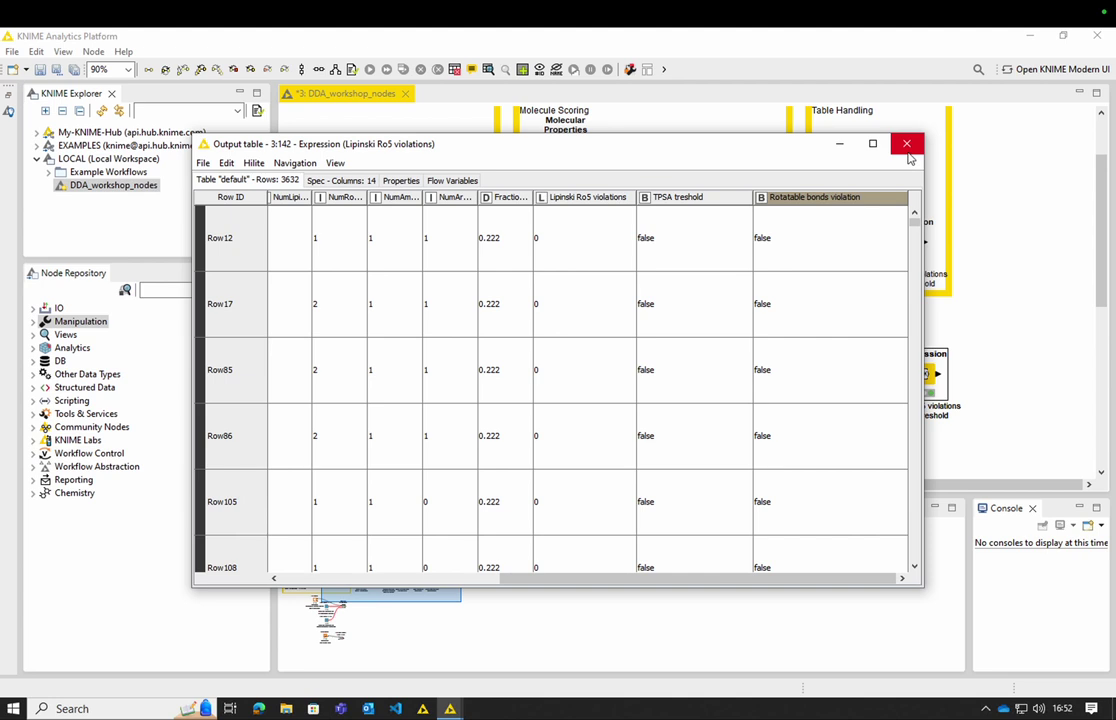
click(906, 143)
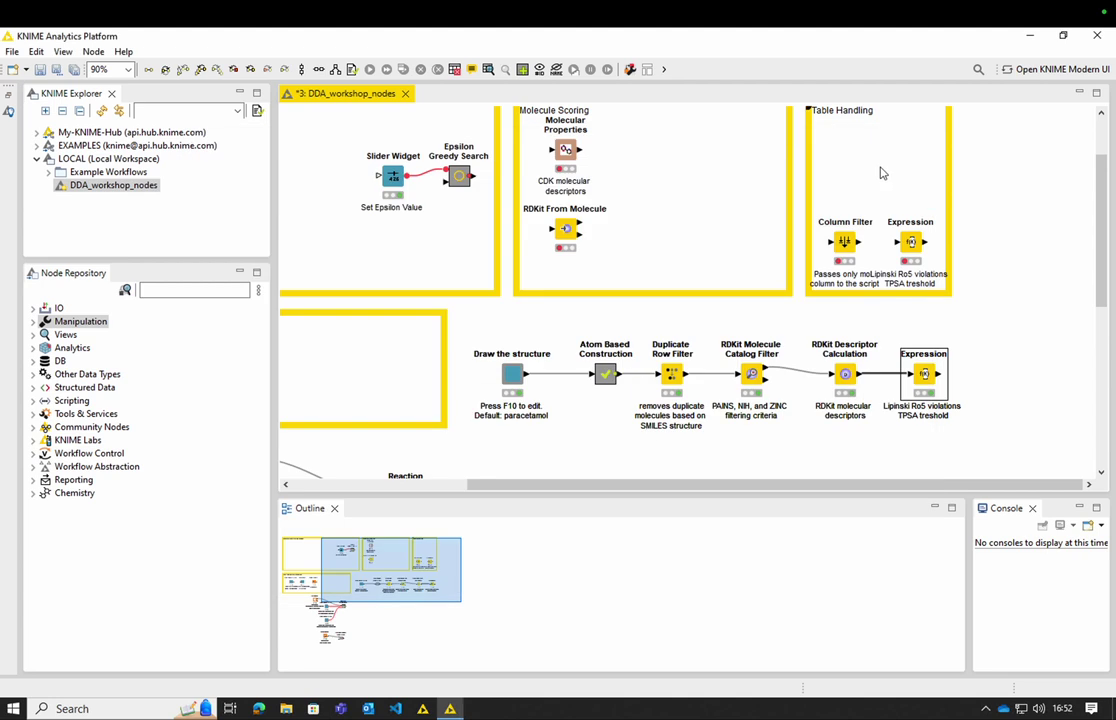
Review the Lipinski Ro5 violations and TPSA treshold expressions in the executed Expression node's configuration, and close it
right_click(920, 384)
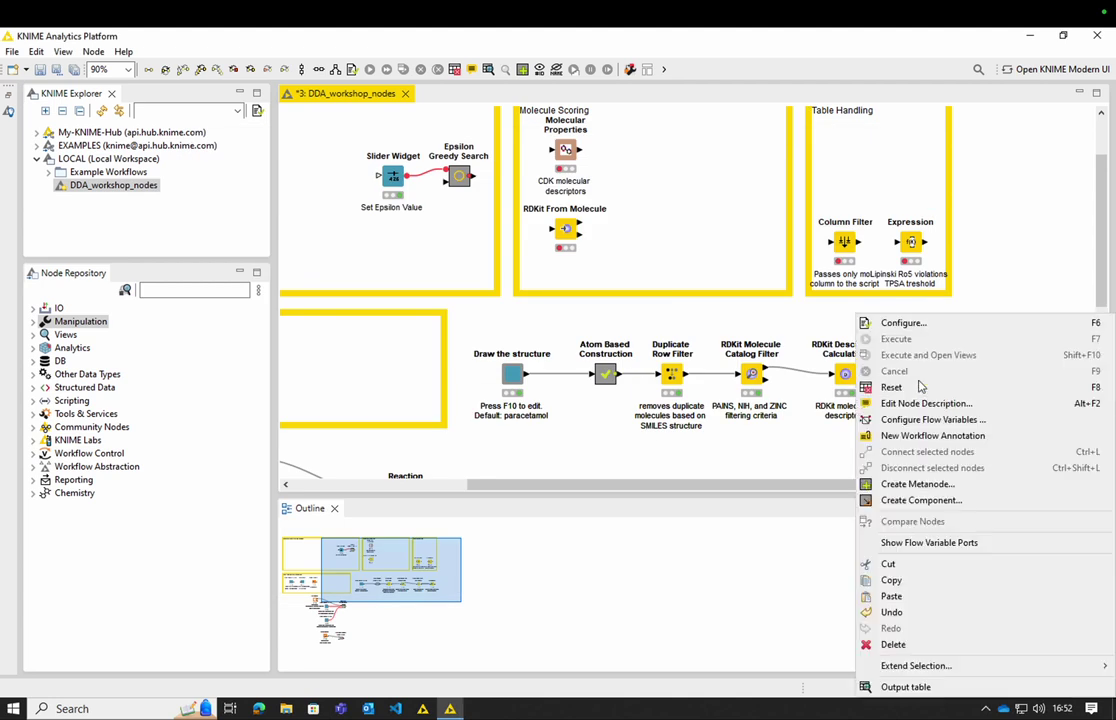
click(904, 323)
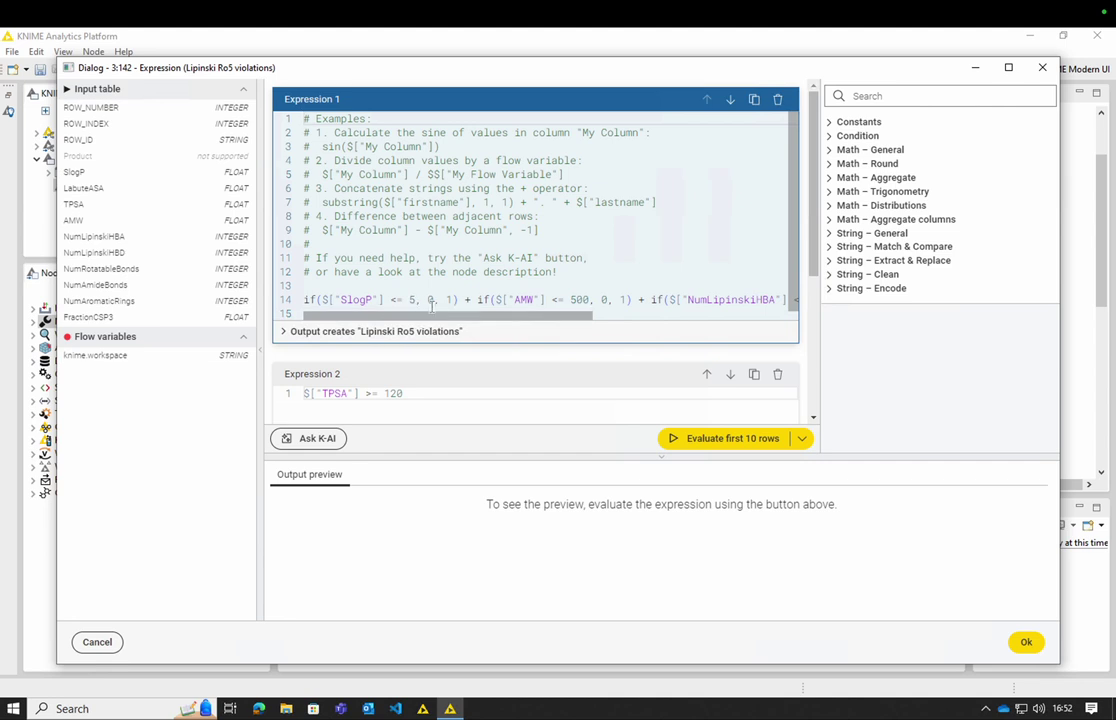
drag(475, 313, 678, 321)
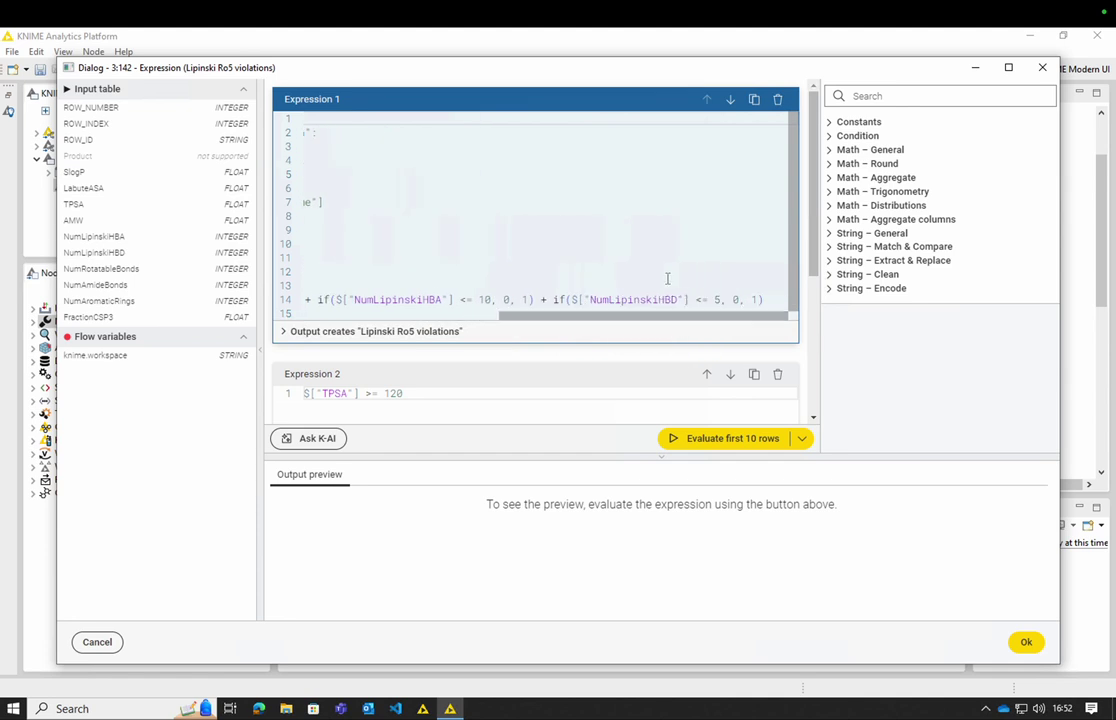
scroll(668, 281, down, 2)
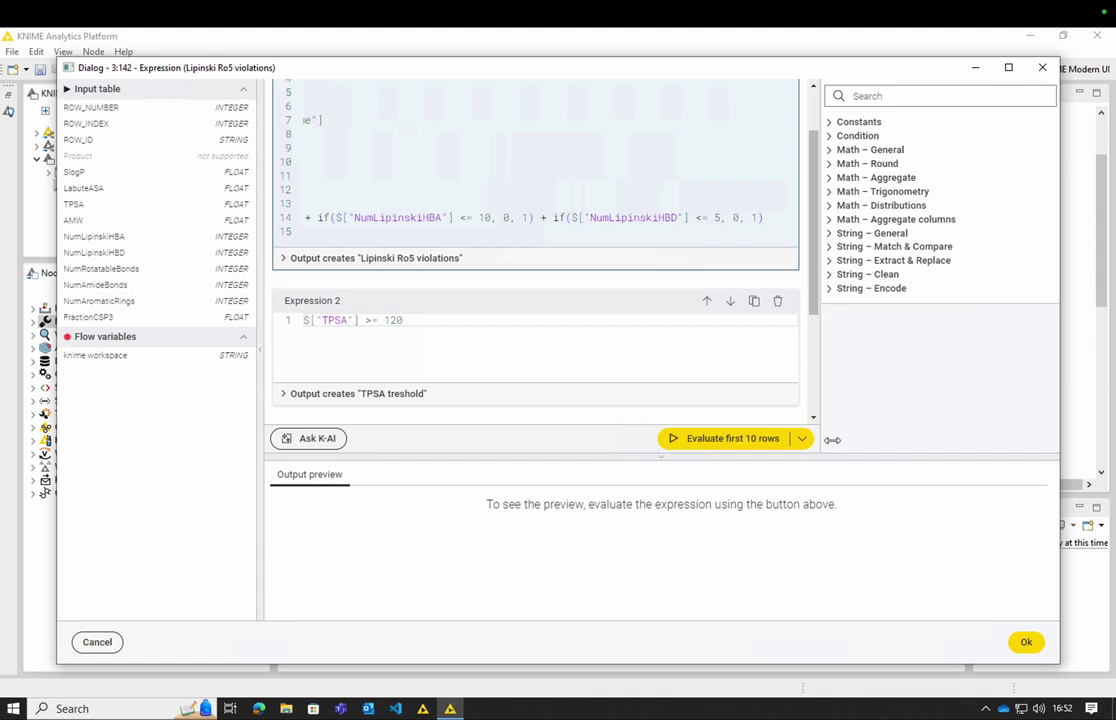
click(1024, 644)
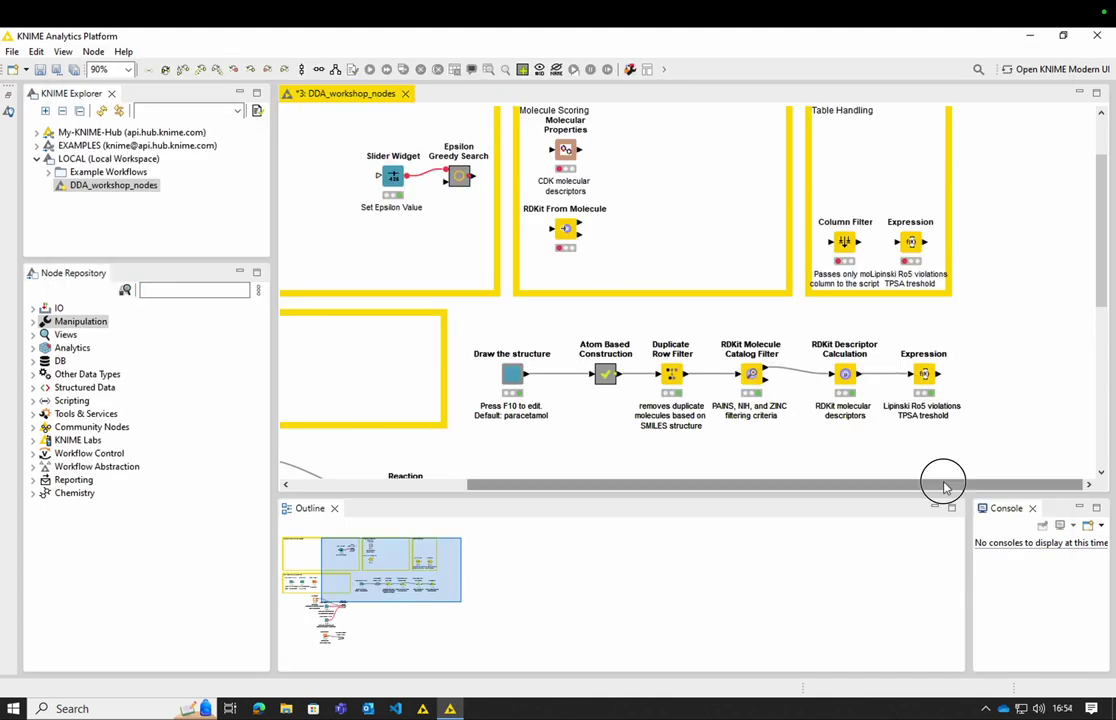
Move the Download component from Input and Output Handling to beside the Expression node and connect the Expression output to it
mouse_move(945, 484)
mouse_down()
mouse_move(919, 487)
mouse_move(960, 487)
mouse_move(945, 485)
mouse_up()
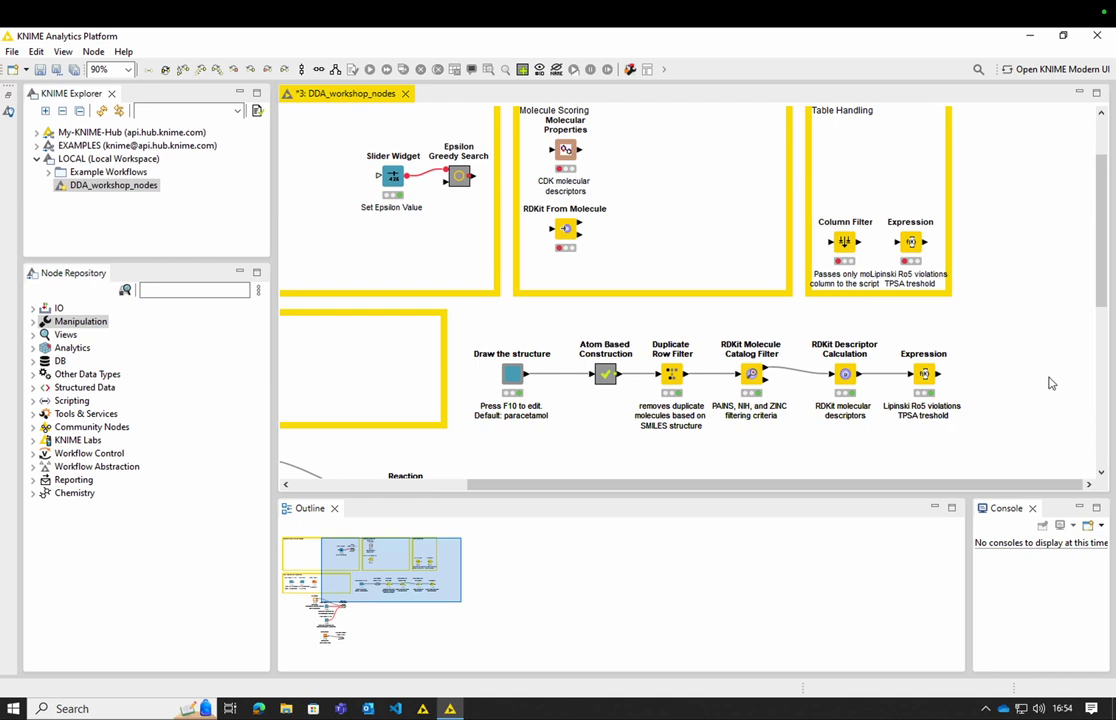
drag(749, 489, 536, 475)
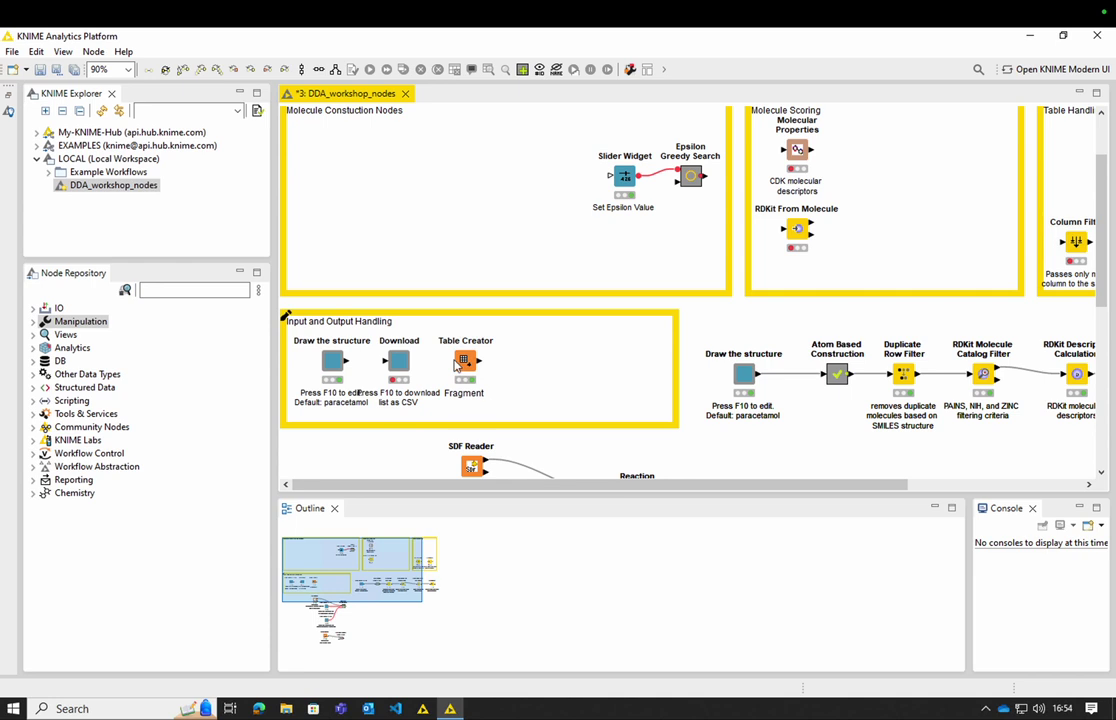
mouse_move(397, 369)
mouse_down()
mouse_move(543, 349)
mouse_move(720, 473)
mouse_move(810, 450)
mouse_move(810, 486)
mouse_move(1019, 486)
mouse_up()
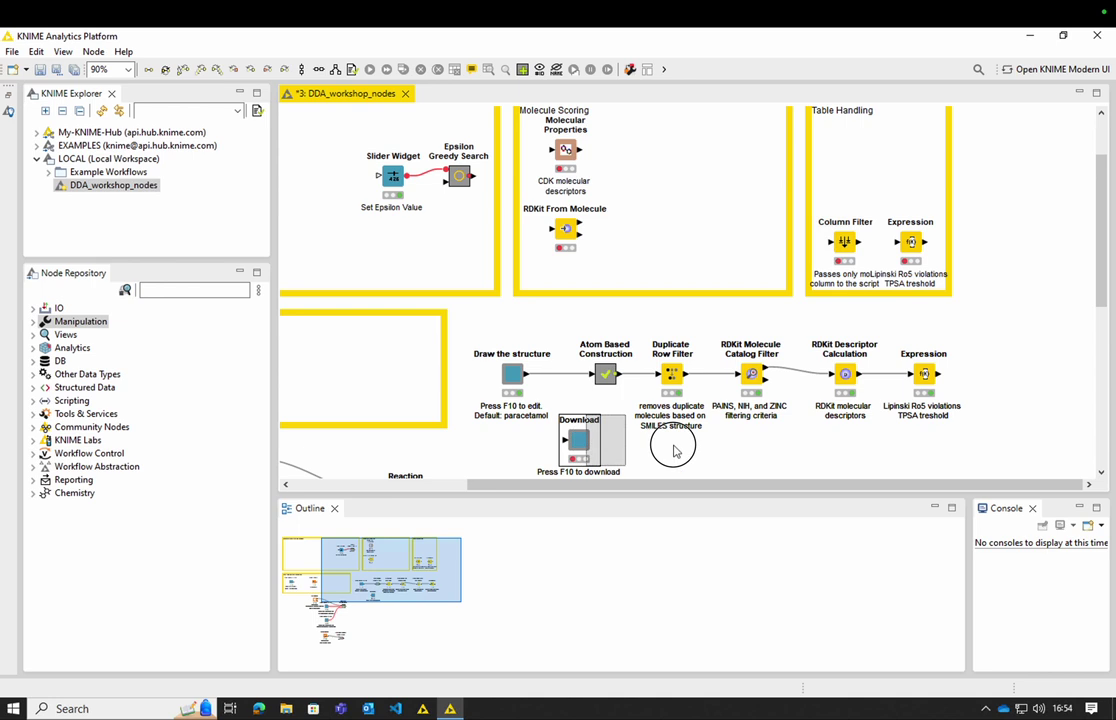
drag(1016, 382, 1014, 380)
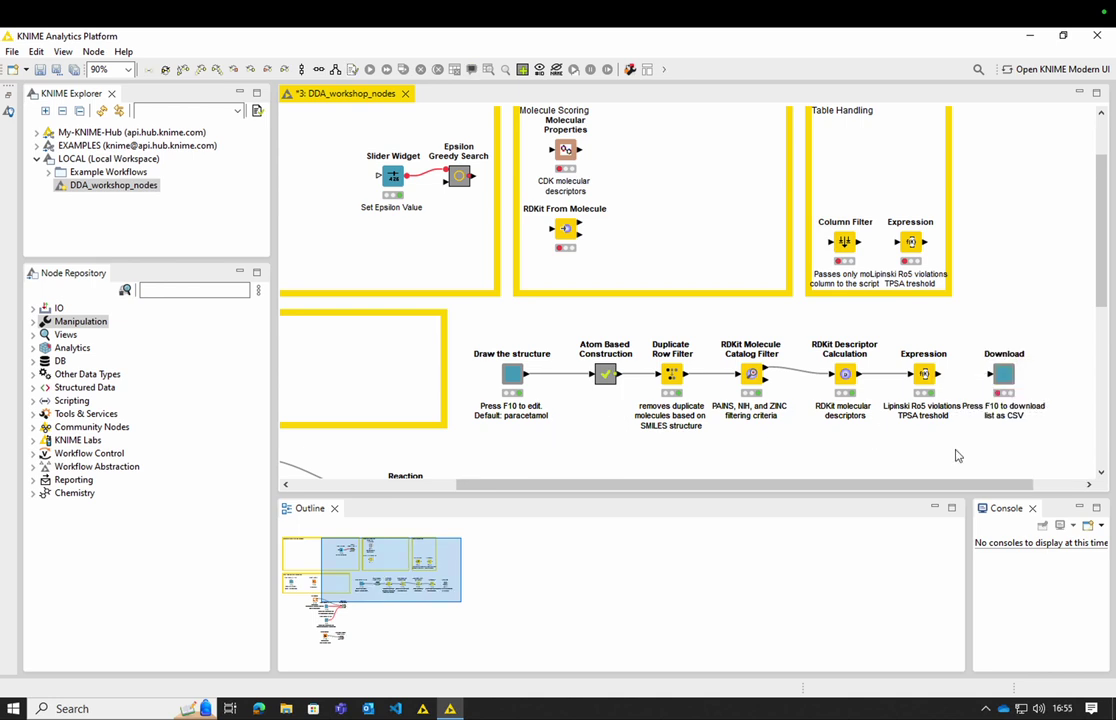
click(946, 377)
drag(946, 377, 1000, 374)
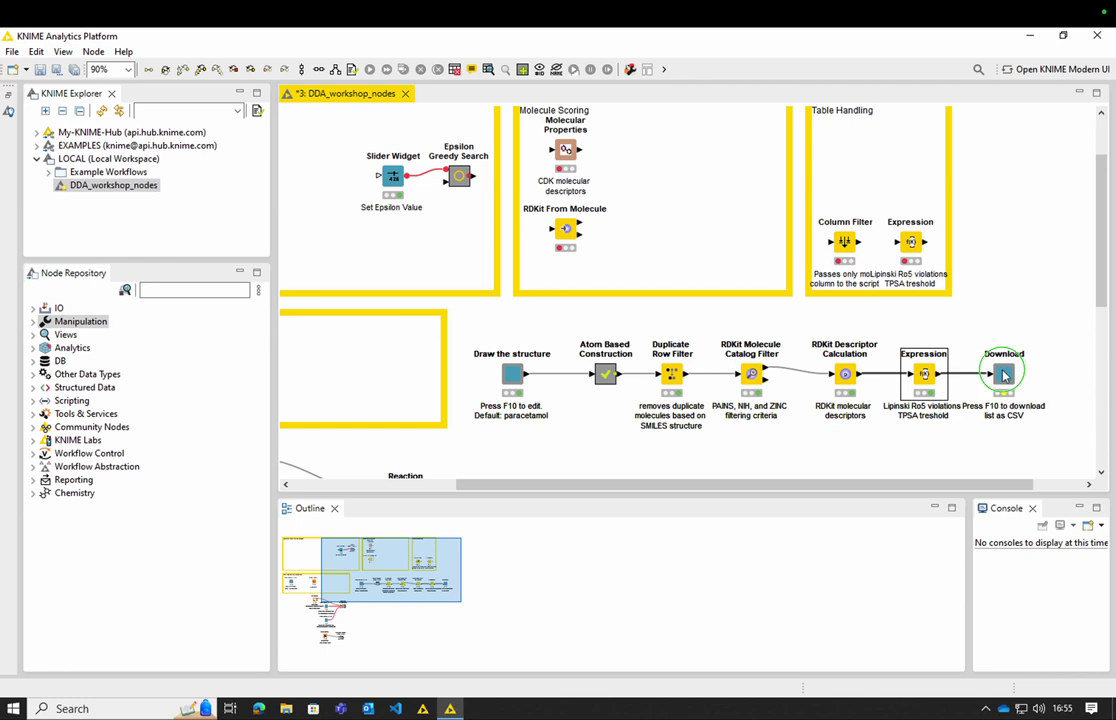
Execute the Download component, save its compound list as the CSV file molecules_from_atom-growing on the Desktop, and close its view
right_click(1004, 374)
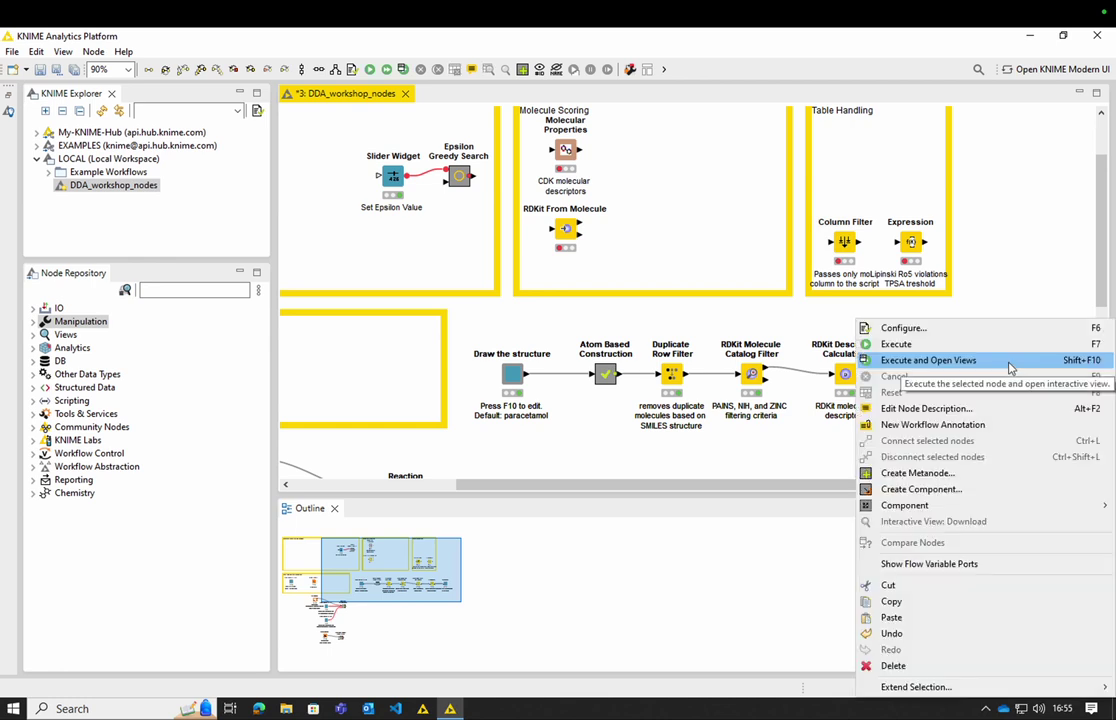
click(1010, 368)
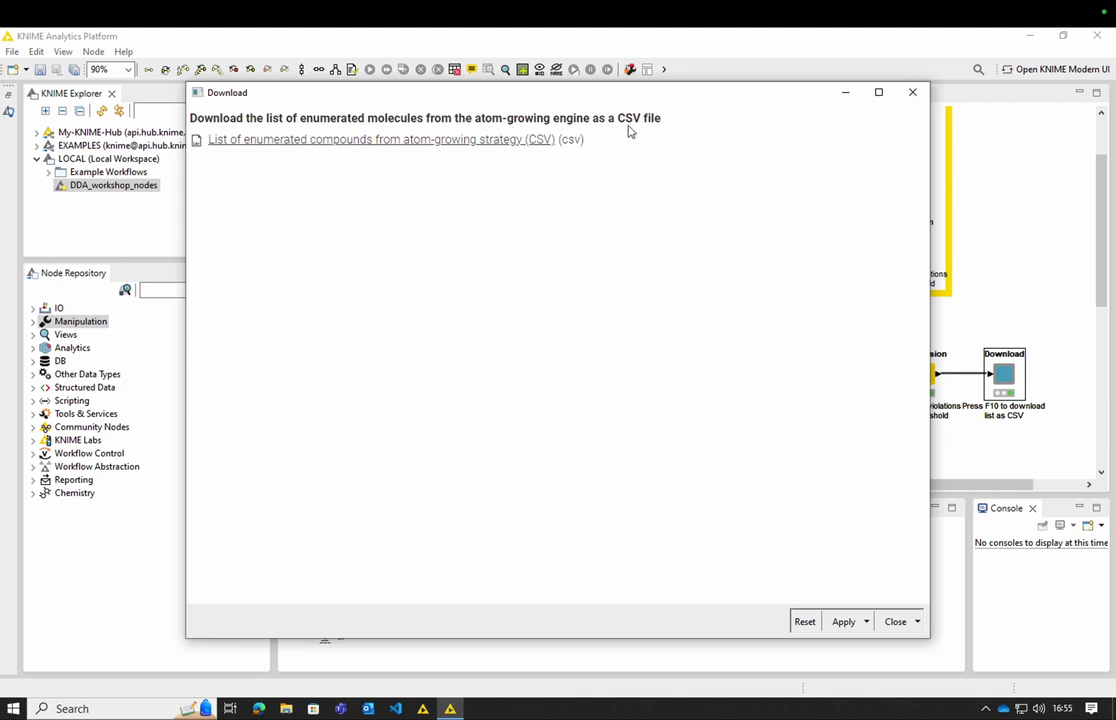
click(450, 143)
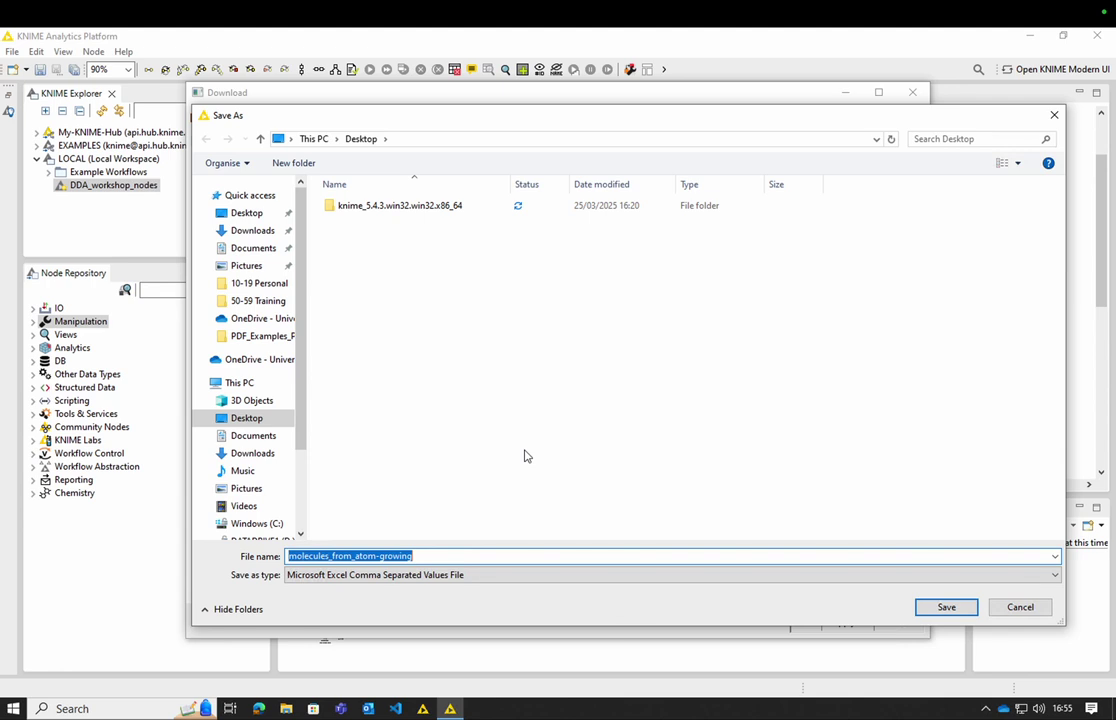
click(948, 607)
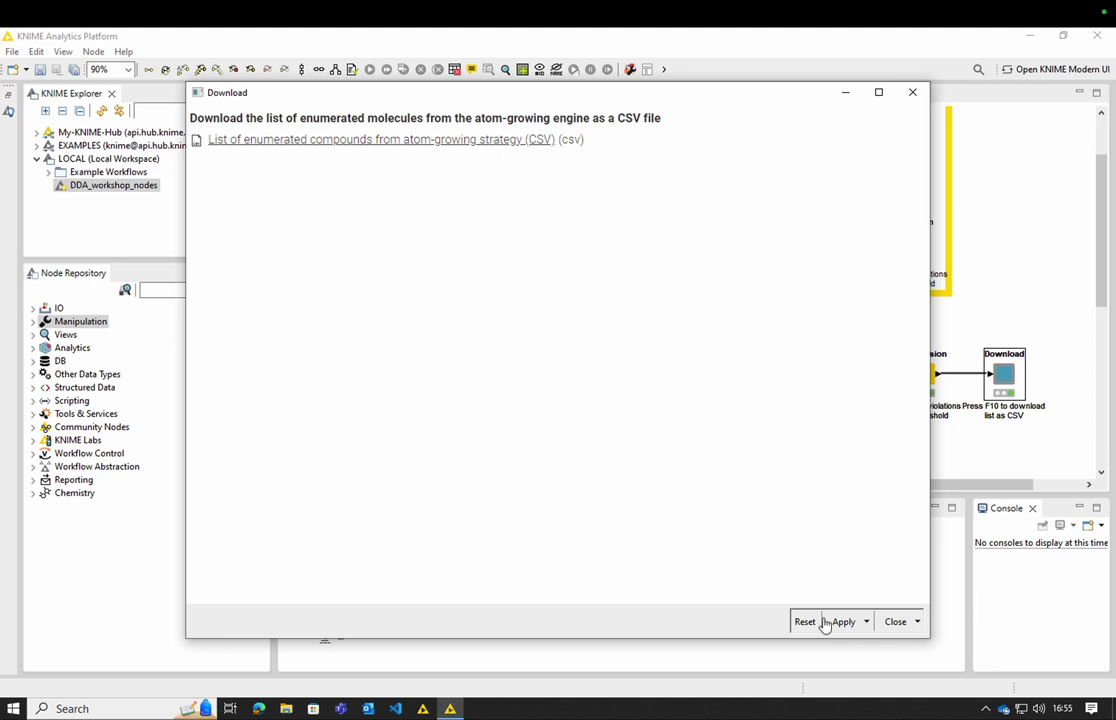
click(895, 621)
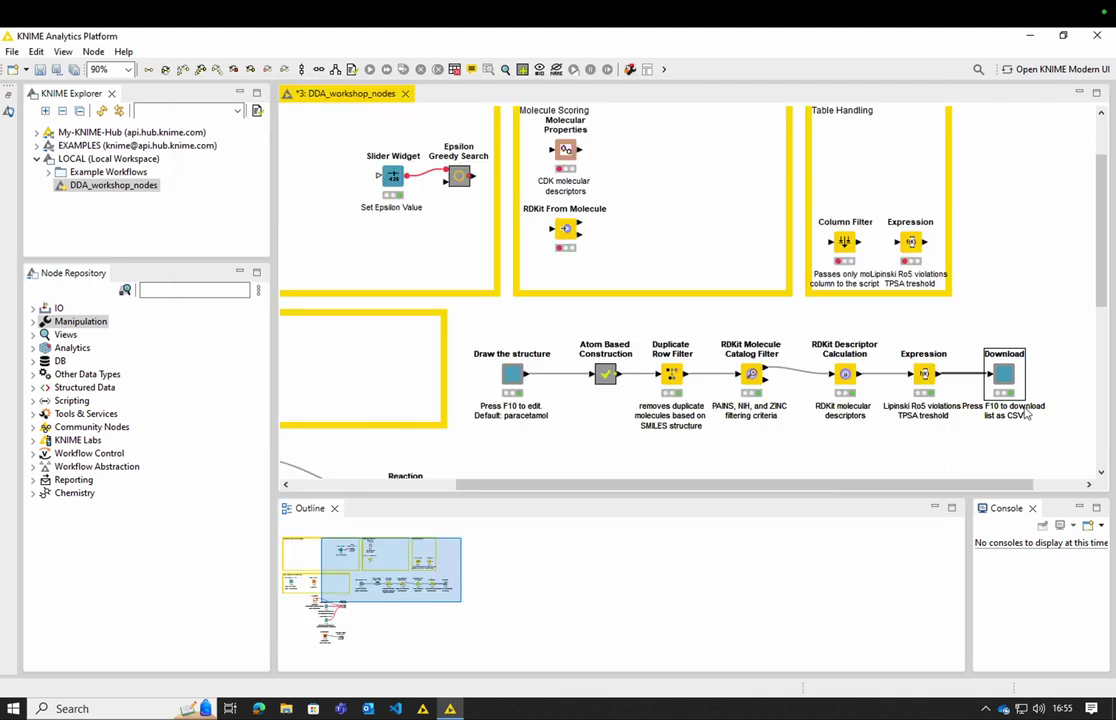
Switch to the Windows desktop and open the saved molecules_from_atom-growing file
click(1030, 35)
click(139, 268)
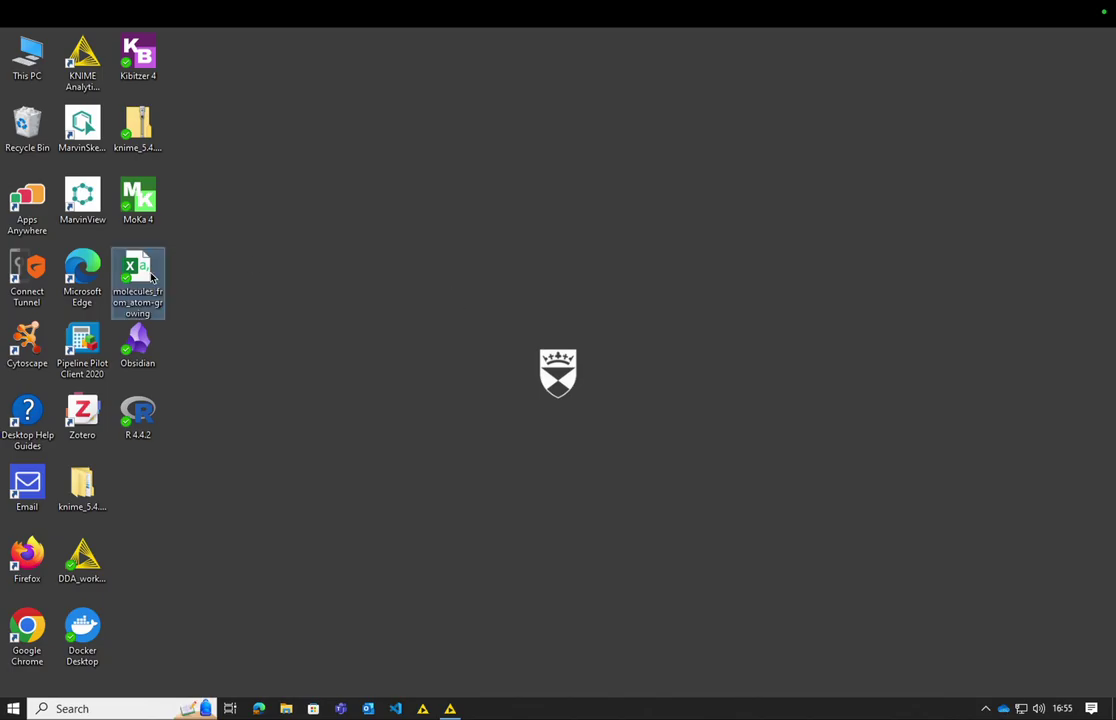